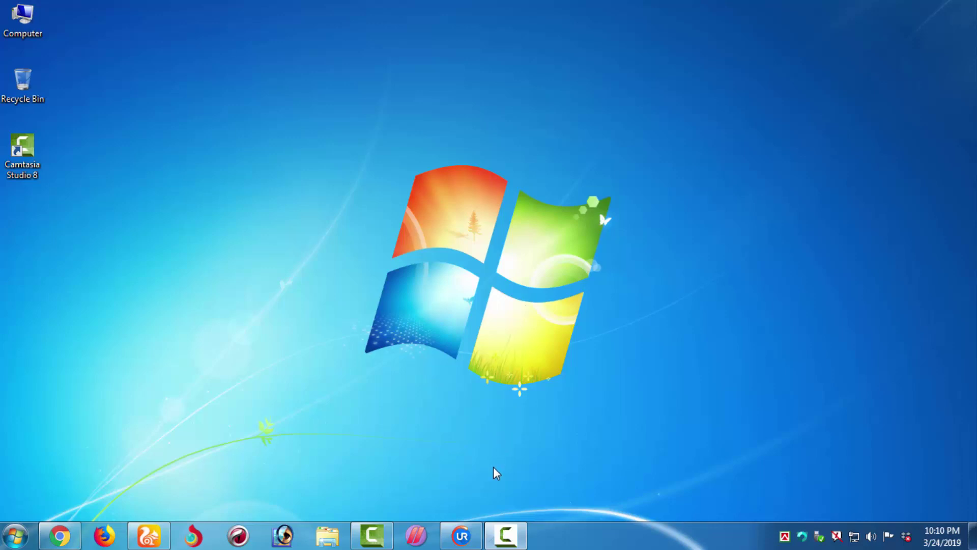
- Switch to Chrome, search Google for ifttt and open the IFTTT website from the results
{"action": "left_click", "coordinate": [69, 529]}
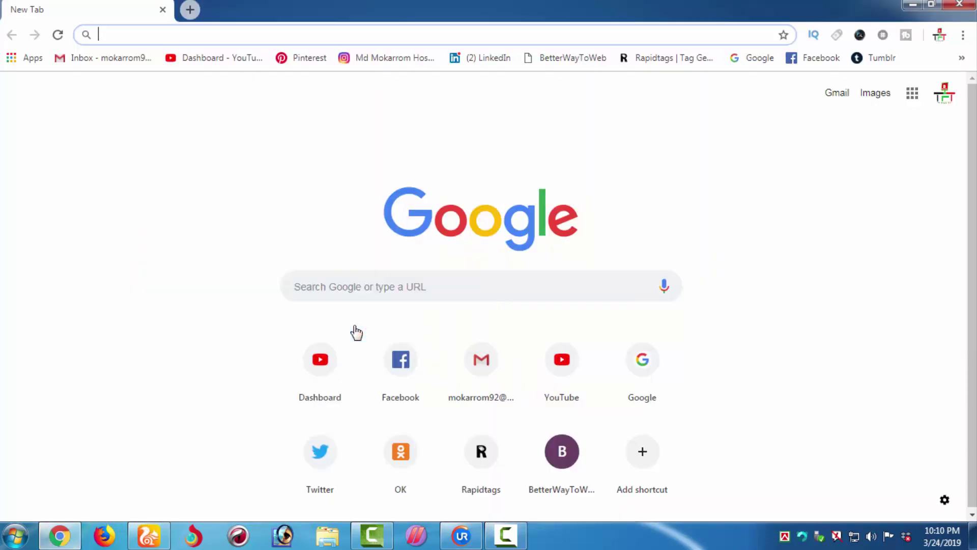
{"action": "left_click", "coordinate": [59, 536]}
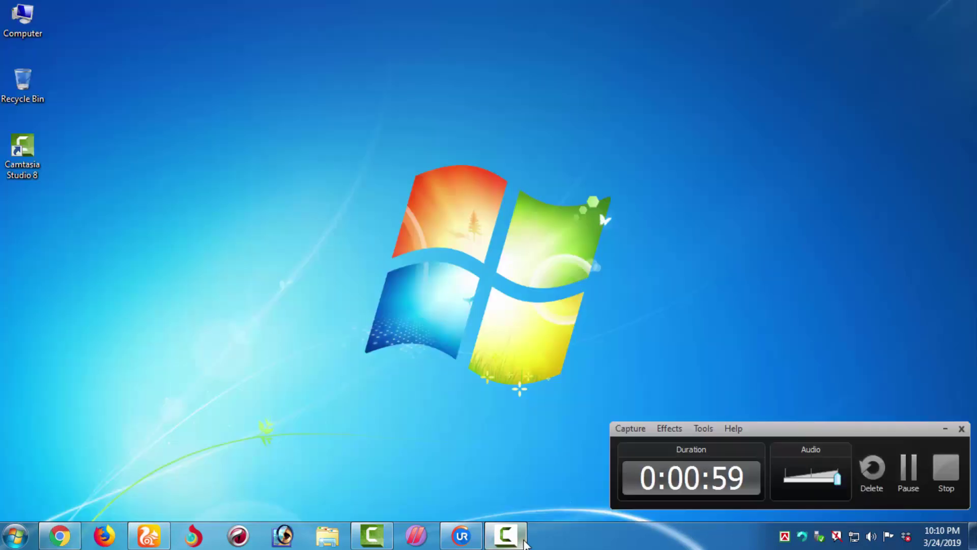
{"action": "left_click", "coordinate": [59, 536]}
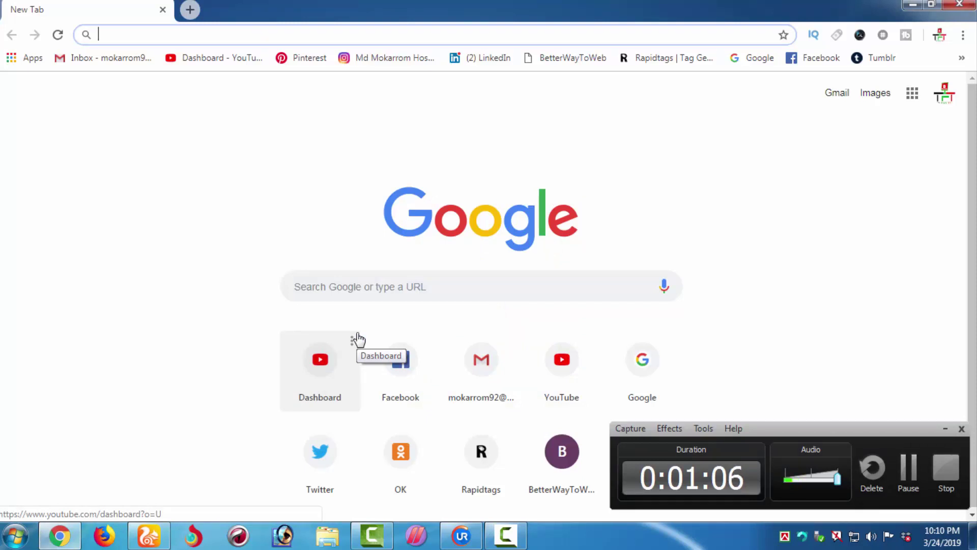
{"action": "type", "text": "ifttt"}
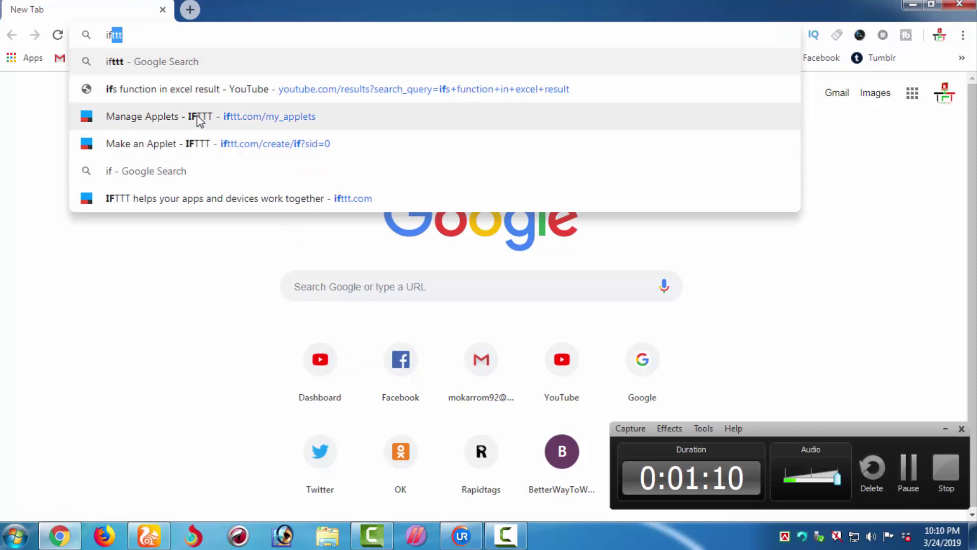
{"action": "left_click", "coordinate": [127, 61]}
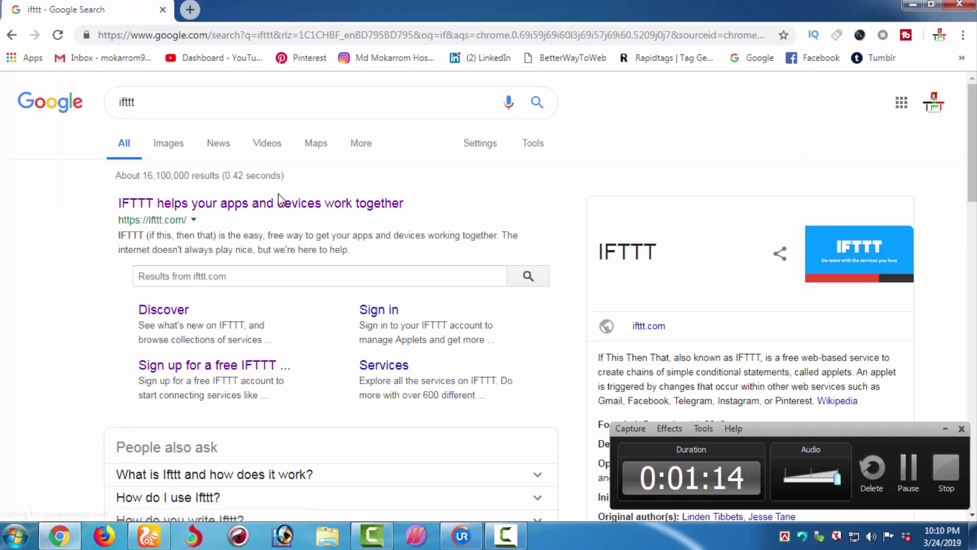
{"action": "left_click", "coordinate": [153, 204]}
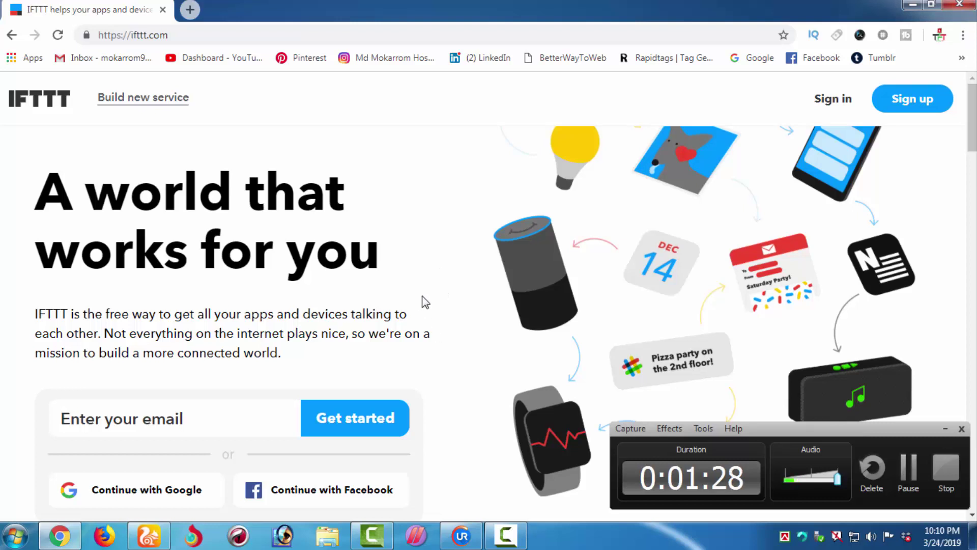
- Sign up to IFTTT by continuing with the Google account
{"action": "scroll", "coordinate": [427, 316], "scroll_direction": "down", "scroll_amount": 3}
{"action": "scroll", "coordinate": [422, 316], "scroll_direction": "up", "scroll_amount": 3}
{"action": "left_click", "coordinate": [911, 102]}
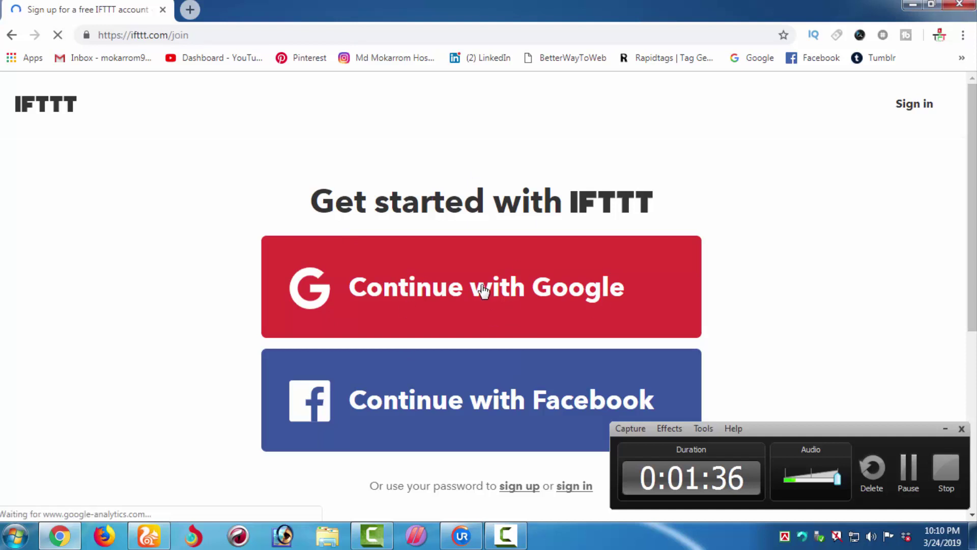
{"action": "left_click", "coordinate": [945, 428]}
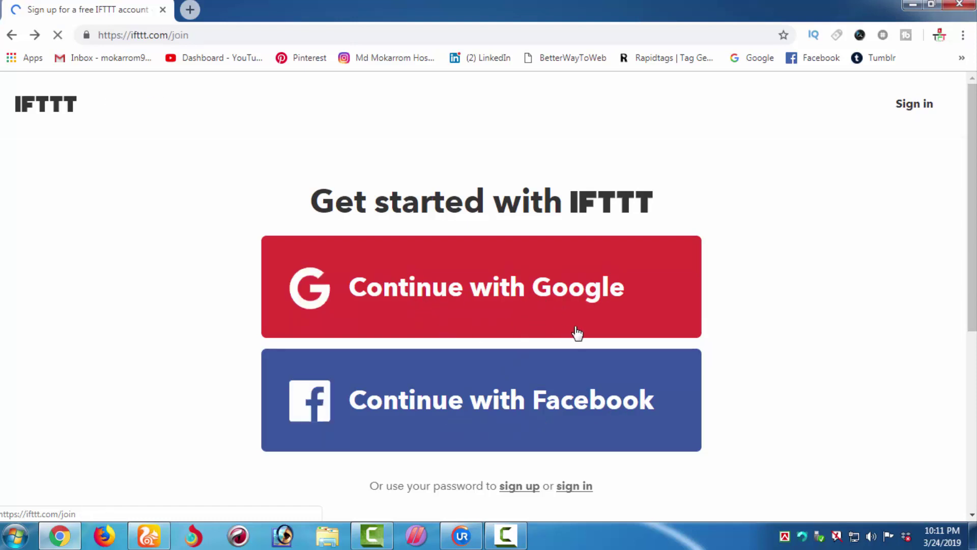
{"action": "left_click", "coordinate": [460, 295]}
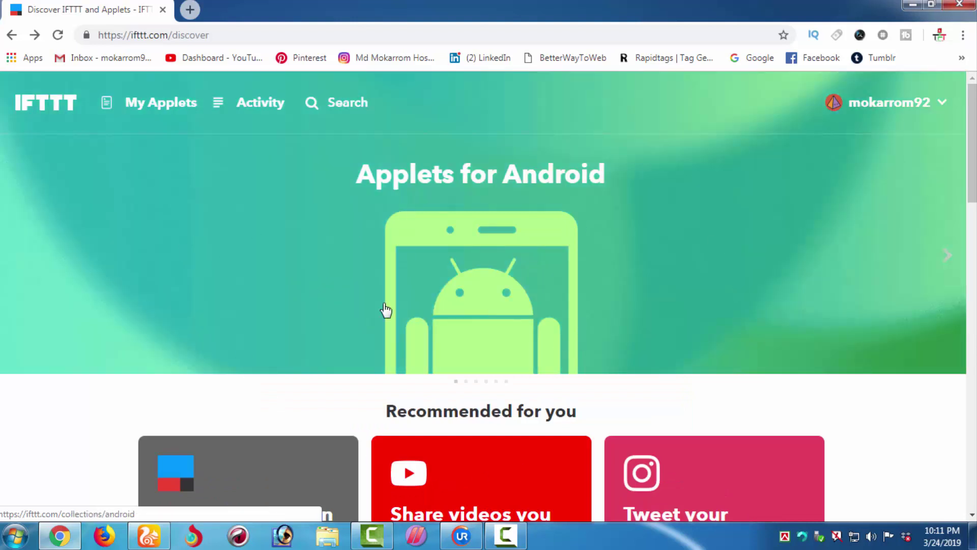
- Look over the recommended applets on the Discover page and open the account's own applets
{"action": "scroll", "coordinate": [542, 304], "scroll_direction": "down", "scroll_amount": 1}
{"action": "scroll", "coordinate": [542, 304], "scroll_direction": "down", "scroll_amount": 4}
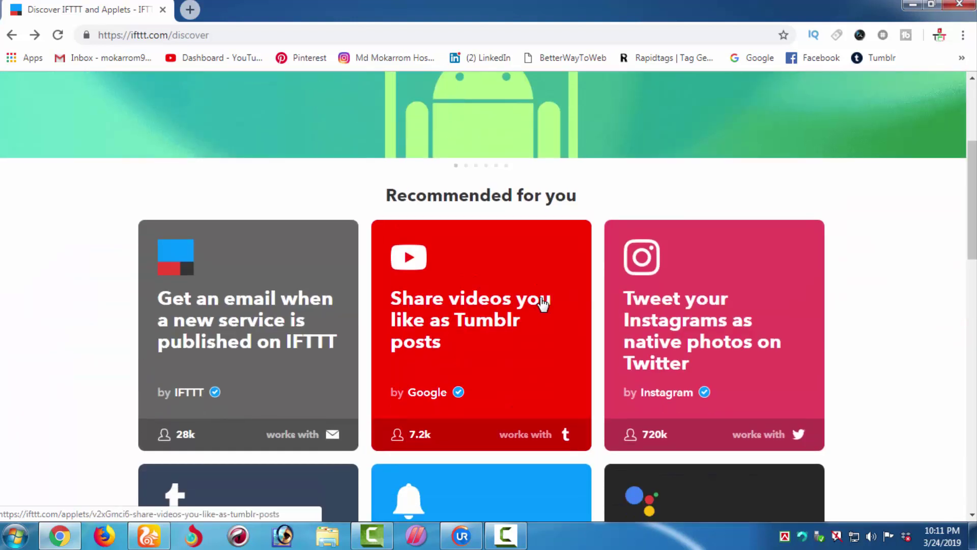
{"action": "scroll", "coordinate": [541, 304], "scroll_direction": "up", "scroll_amount": 5}
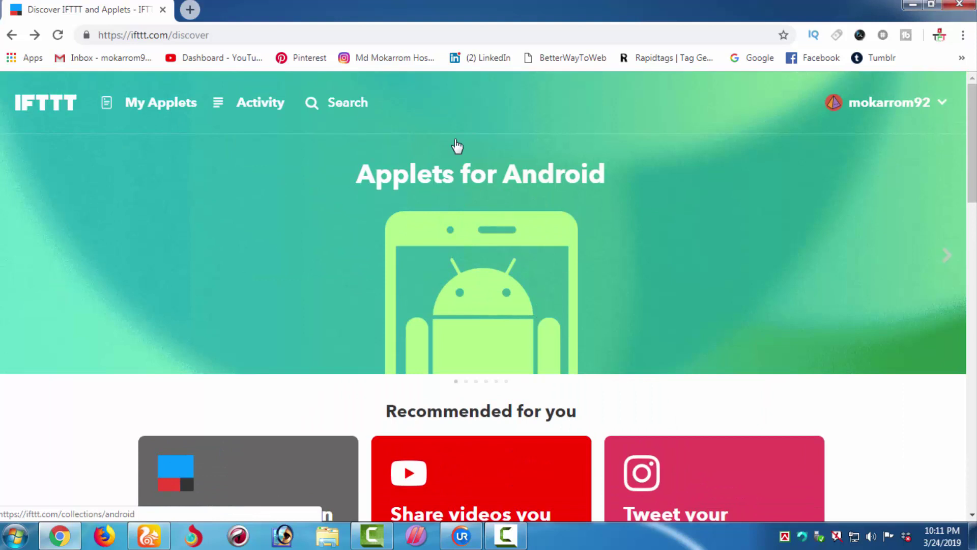
{"action": "left_click", "coordinate": [148, 105]}
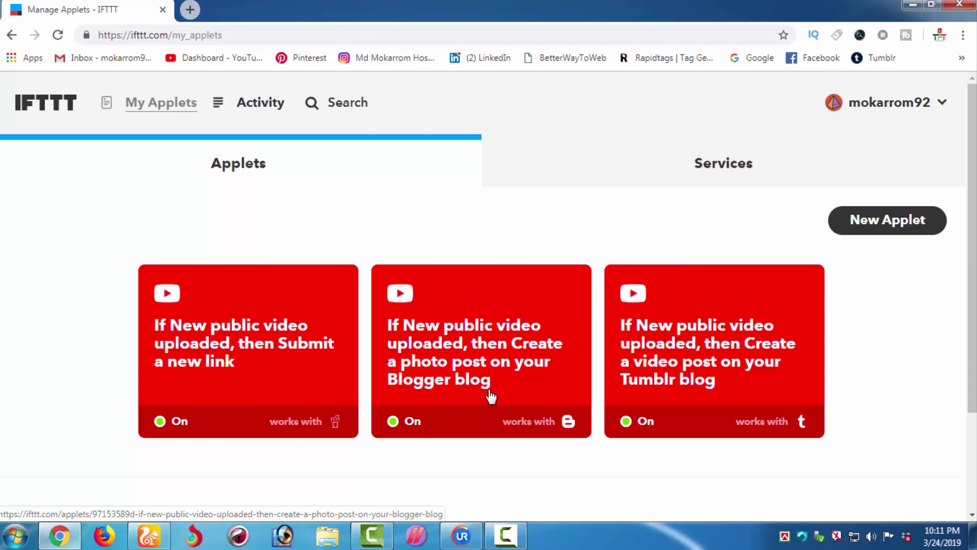
- Examine the existing applet that creates a Blogger photo post for each new public video, and return to the applet list
{"action": "left_click", "coordinate": [474, 366]}
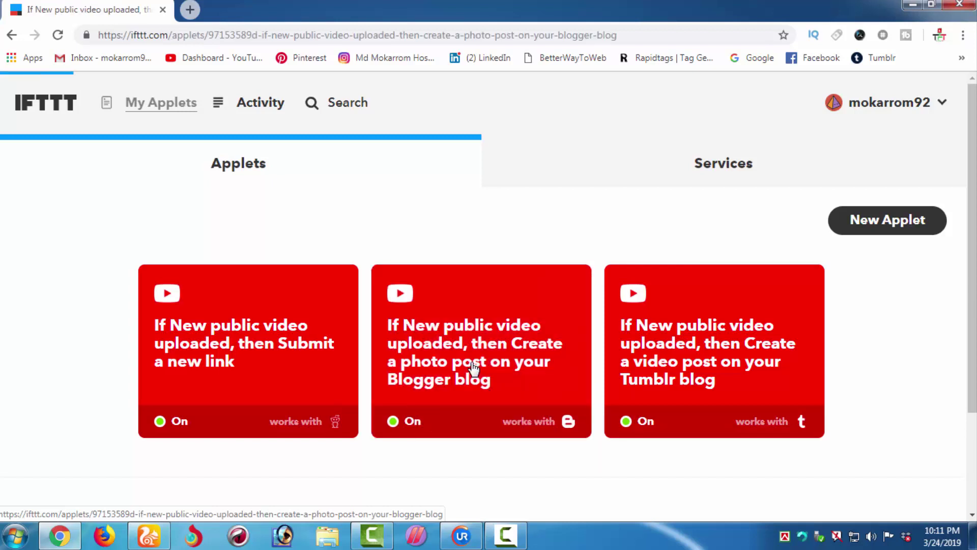
{"action": "scroll", "coordinate": [417, 252], "scroll_direction": "down", "scroll_amount": 4}
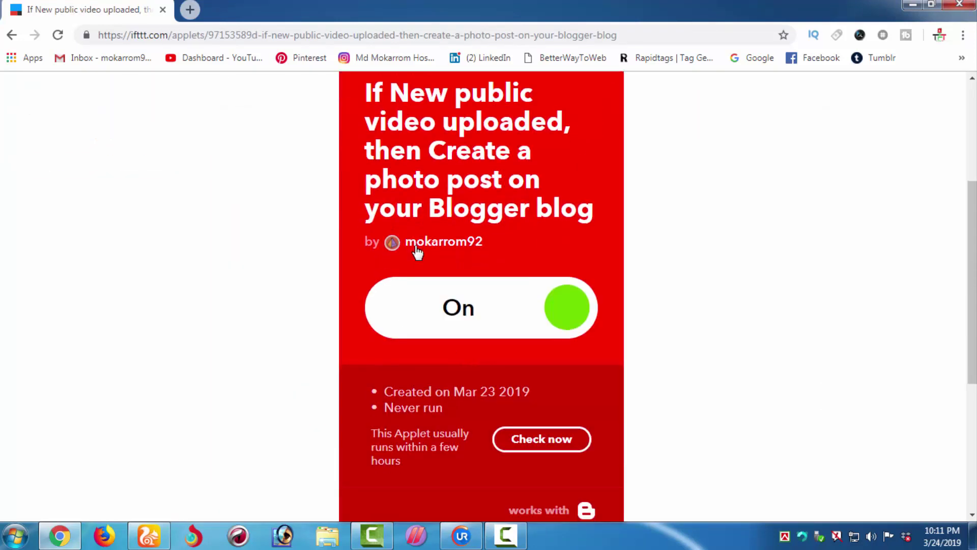
{"action": "scroll", "coordinate": [417, 252], "scroll_direction": "down", "scroll_amount": 3}
{"action": "scroll", "coordinate": [433, 307], "scroll_direction": "up", "scroll_amount": 6}
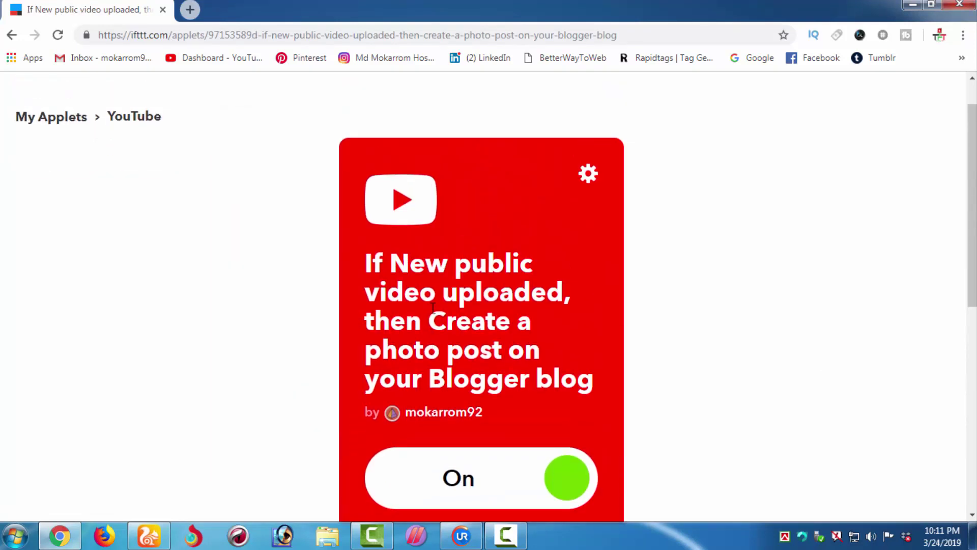
{"action": "scroll", "coordinate": [433, 307], "scroll_direction": "up", "scroll_amount": 1}
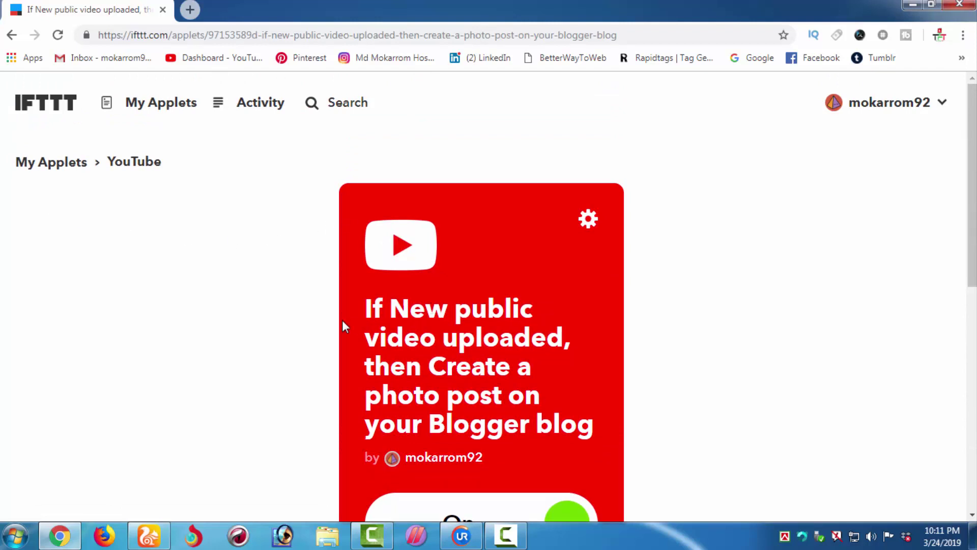
{"action": "left_click", "coordinate": [11, 35]}
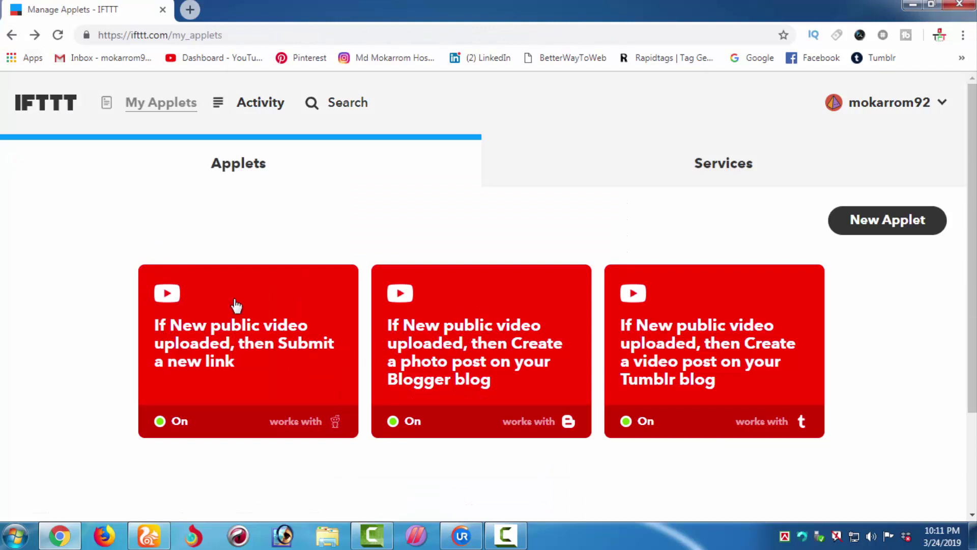
- Start a new applet and choose YouTube as the trigger service for its "this" part
{"action": "left_click", "coordinate": [883, 225]}
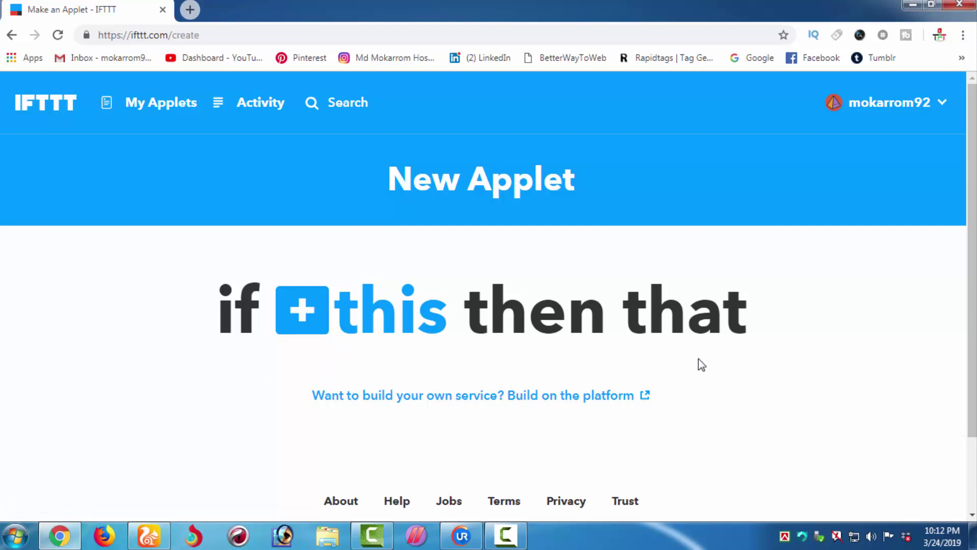
{"action": "left_click", "coordinate": [334, 310]}
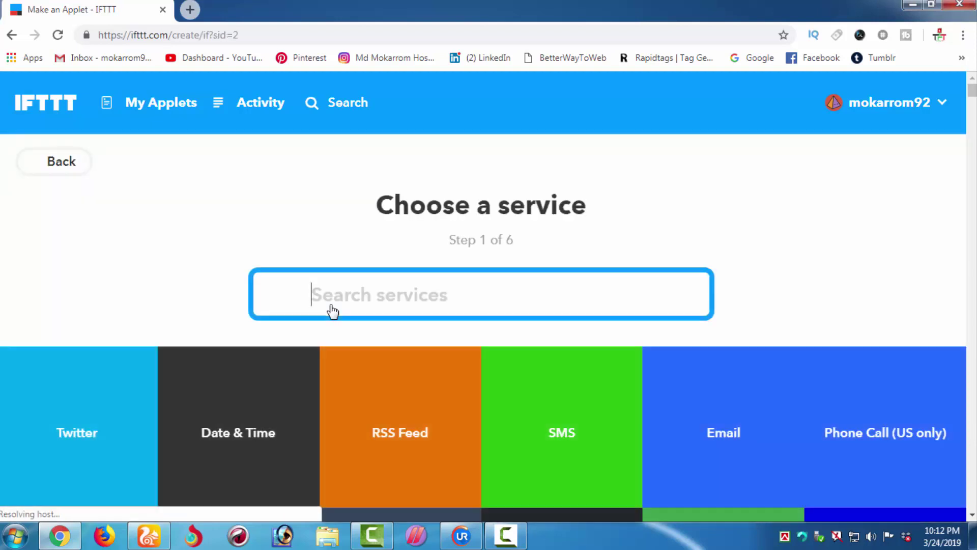
{"action": "scroll", "coordinate": [333, 310], "scroll_direction": "down", "scroll_amount": 5}
{"action": "scroll", "coordinate": [333, 311], "scroll_direction": "down", "scroll_amount": 1}
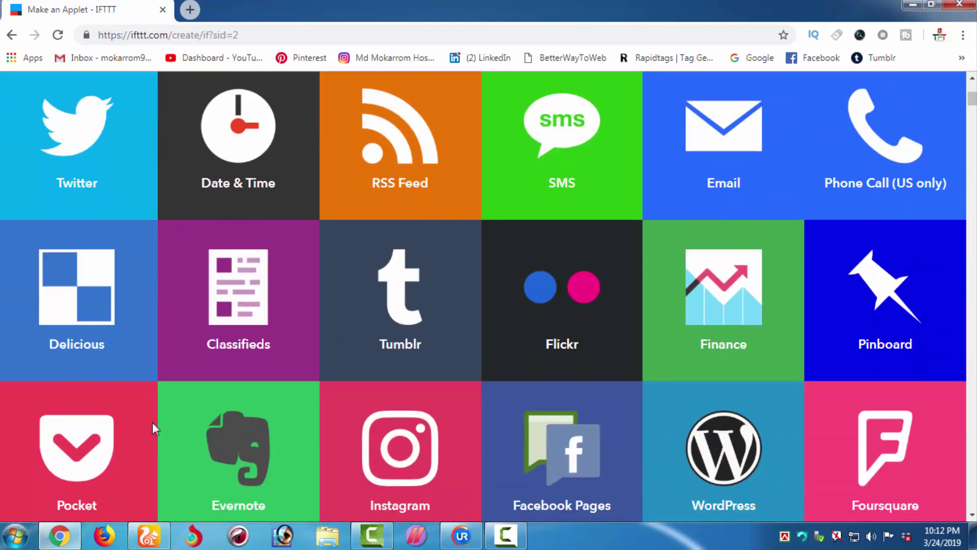
{"action": "scroll", "coordinate": [294, 367], "scroll_direction": "down", "scroll_amount": 5}
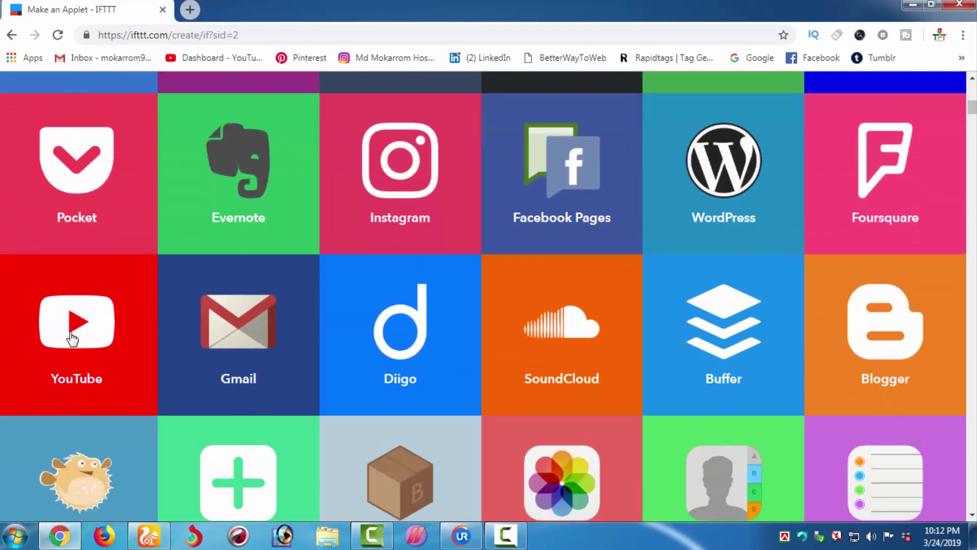
{"action": "left_click", "coordinate": [71, 338]}
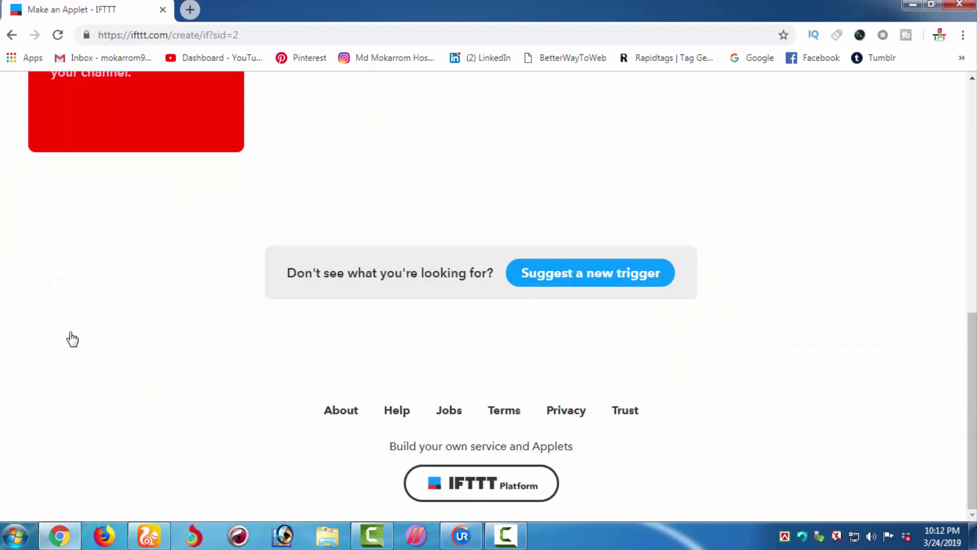
- Set "New public video uploaded by you" as the trigger and open the service selection for the "that" part
{"action": "scroll", "coordinate": [100, 379], "scroll_direction": "up", "scroll_amount": 8}
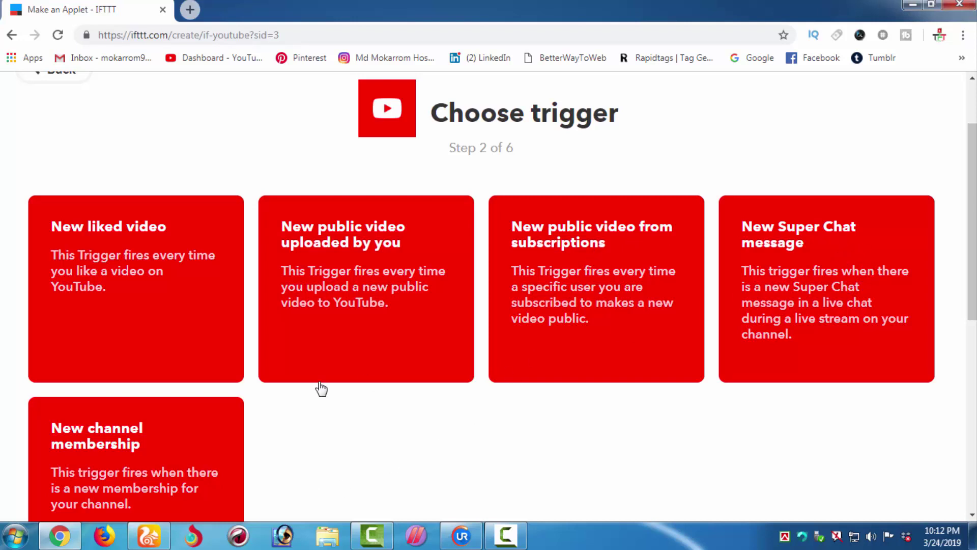
{"action": "left_click", "coordinate": [361, 263]}
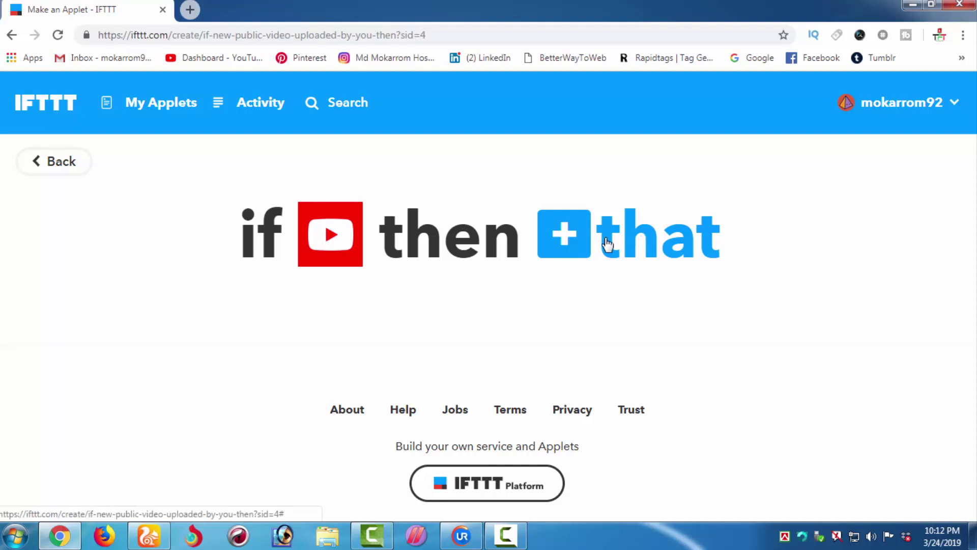
{"action": "left_click", "coordinate": [563, 237]}
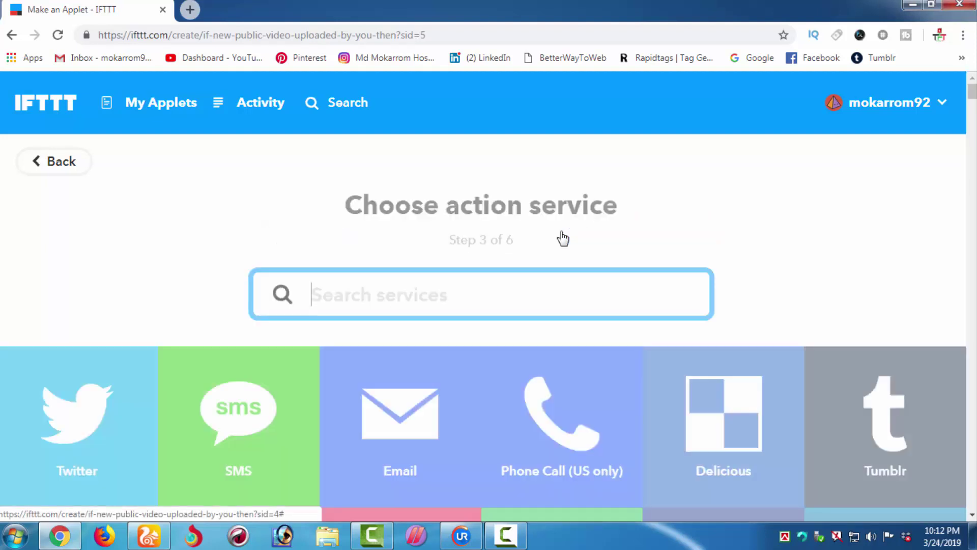
- Look through the catalogue of action services available for the applet's "that" part
{"action": "scroll", "coordinate": [563, 237], "scroll_direction": "down", "scroll_amount": 8}
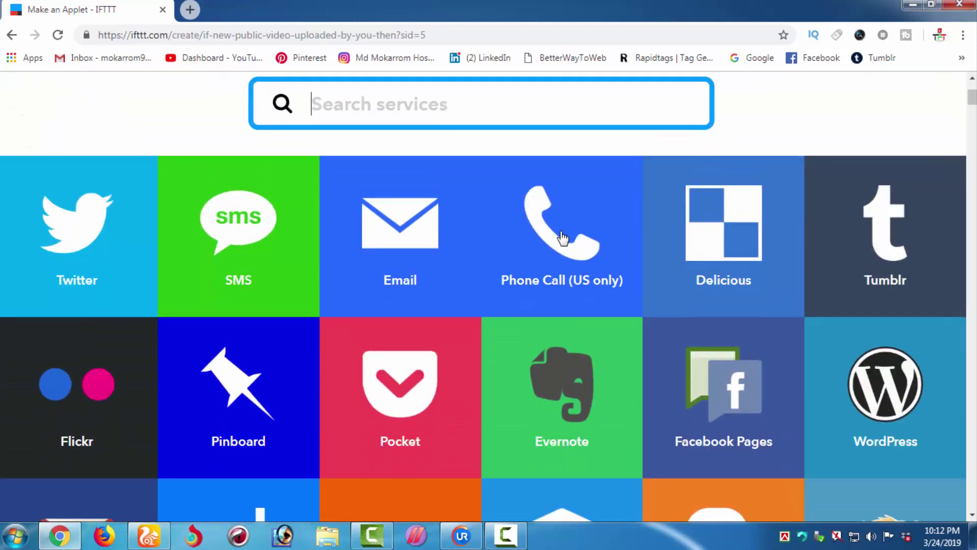
{"action": "scroll", "coordinate": [563, 237], "scroll_direction": "down", "scroll_amount": 5}
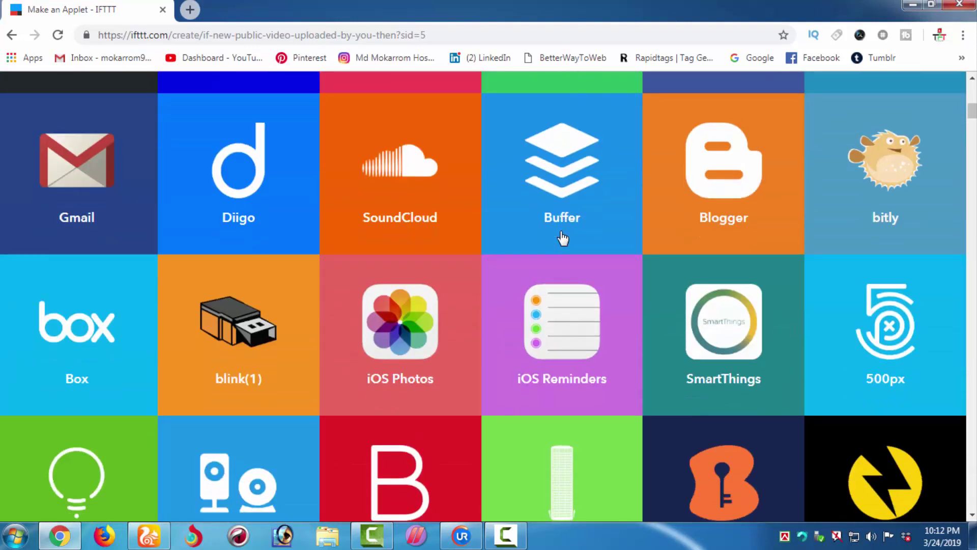
{"action": "scroll", "coordinate": [563, 237], "scroll_direction": "up", "scroll_amount": 13}
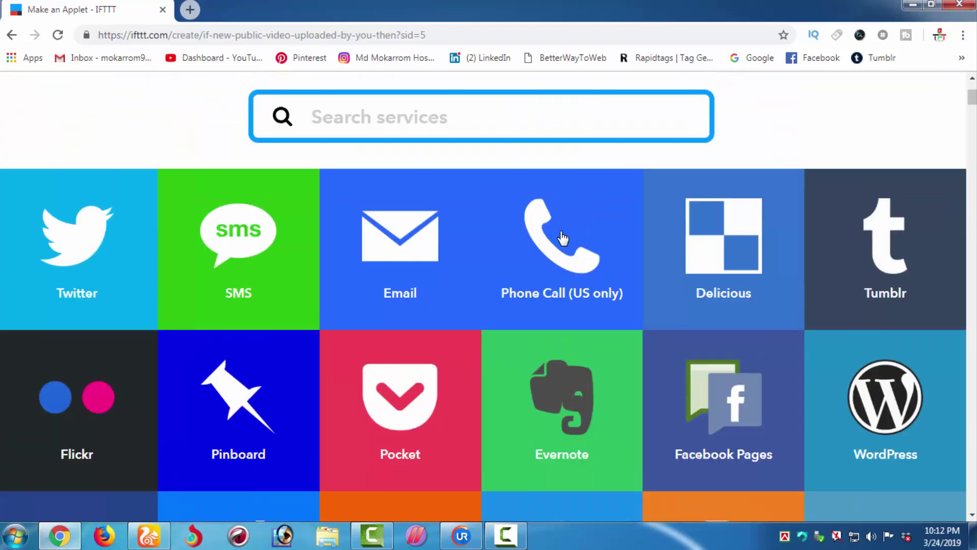
{"action": "scroll", "coordinate": [311, 365], "scroll_direction": "down", "scroll_amount": 1}
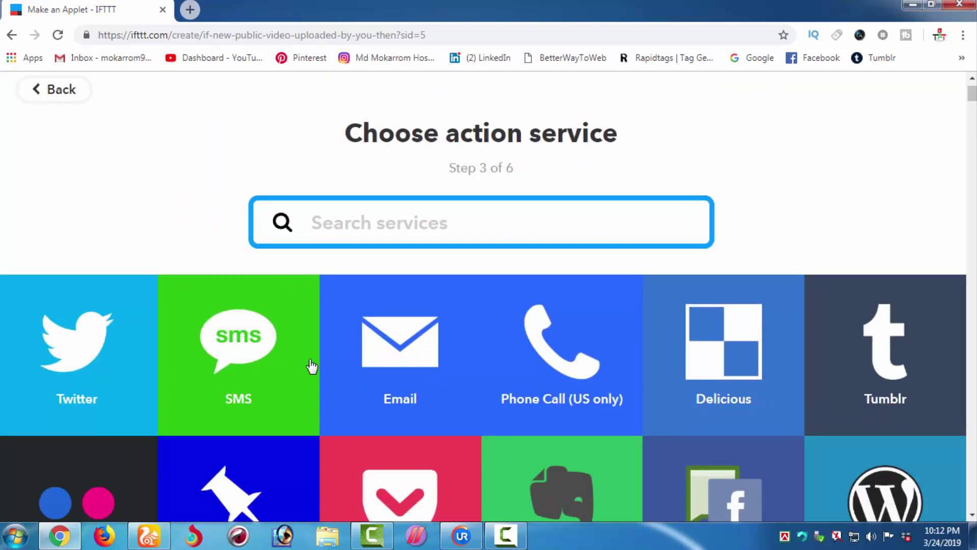
{"action": "scroll", "coordinate": [429, 382], "scroll_direction": "down", "scroll_amount": 4}
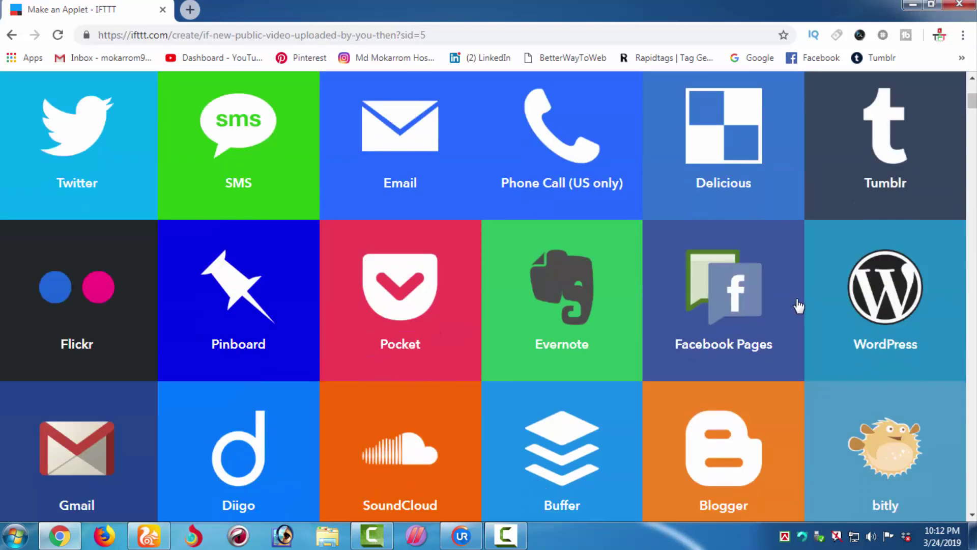
{"action": "scroll", "coordinate": [814, 297], "scroll_direction": "down", "scroll_amount": 4}
{"action": "scroll", "coordinate": [815, 297], "scroll_direction": "down", "scroll_amount": 9}
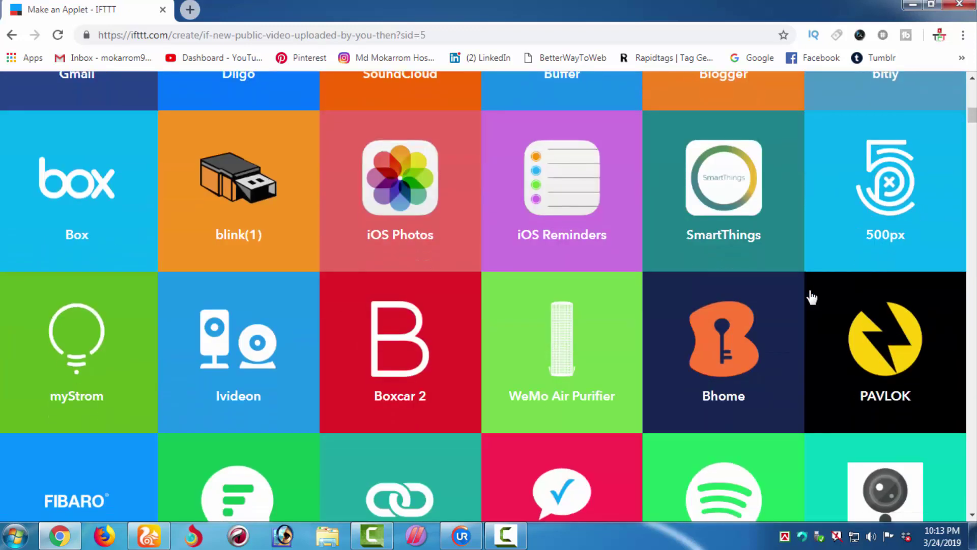
{"action": "scroll", "coordinate": [812, 297], "scroll_direction": "down", "scroll_amount": 10}
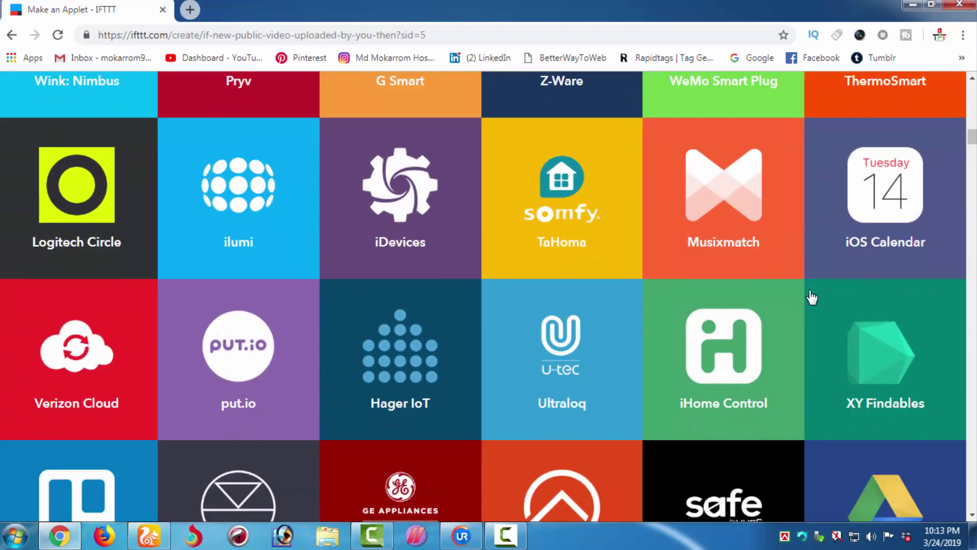
{"action": "scroll", "coordinate": [812, 297], "scroll_direction": "down", "scroll_amount": 10}
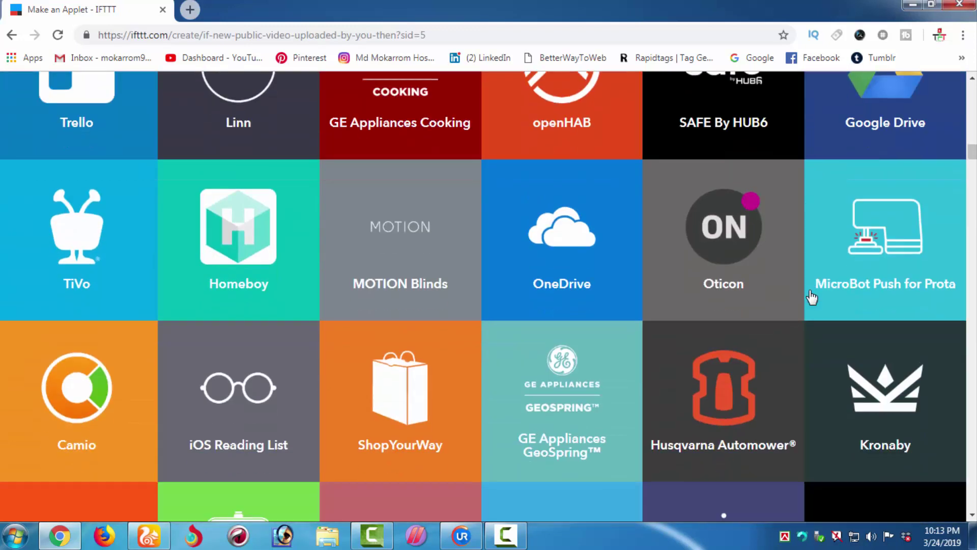
{"action": "scroll", "coordinate": [812, 297], "scroll_direction": "down", "scroll_amount": 8}
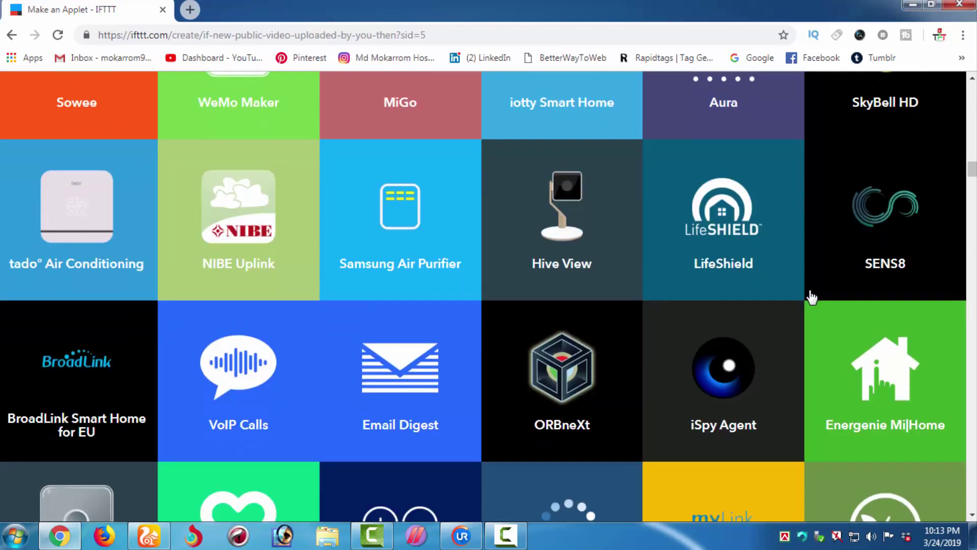
{"action": "scroll", "coordinate": [812, 298], "scroll_direction": "down", "scroll_amount": 2}
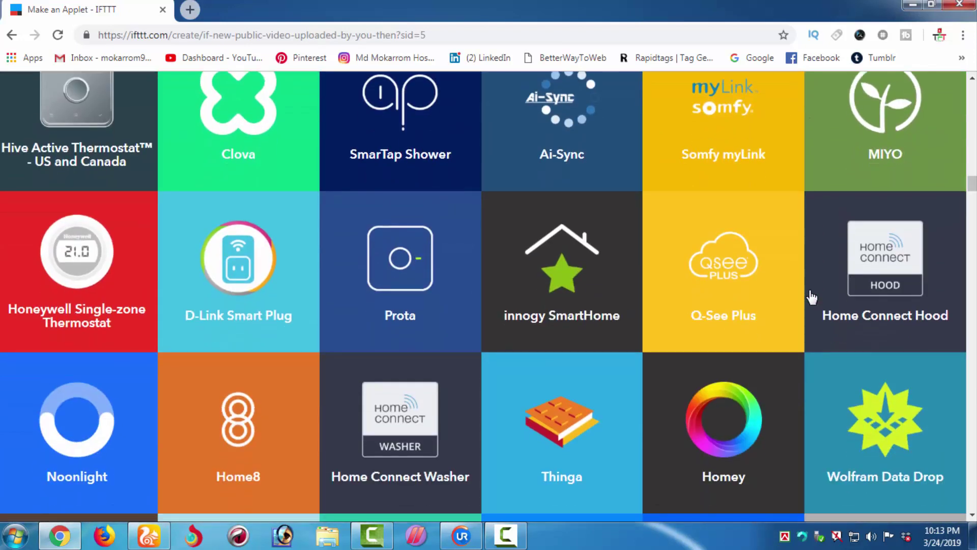
{"action": "scroll", "coordinate": [812, 297], "scroll_direction": "down", "scroll_amount": 1}
{"action": "scroll", "coordinate": [540, 298], "scroll_direction": "down", "scroll_amount": 1}
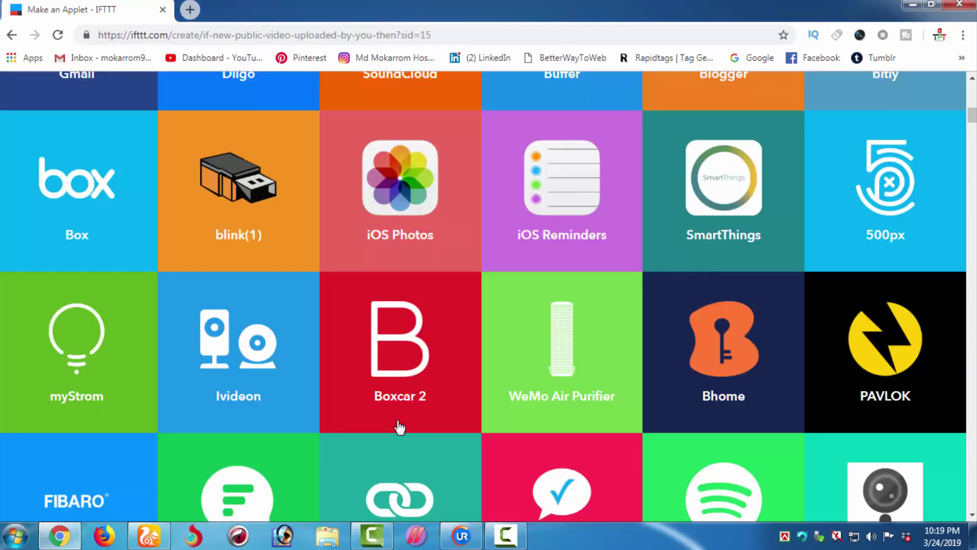
- Choose Flock as the action service and start connecting it to IFTTT
{"action": "scroll", "coordinate": [400, 428], "scroll_direction": "down", "scroll_amount": 3}
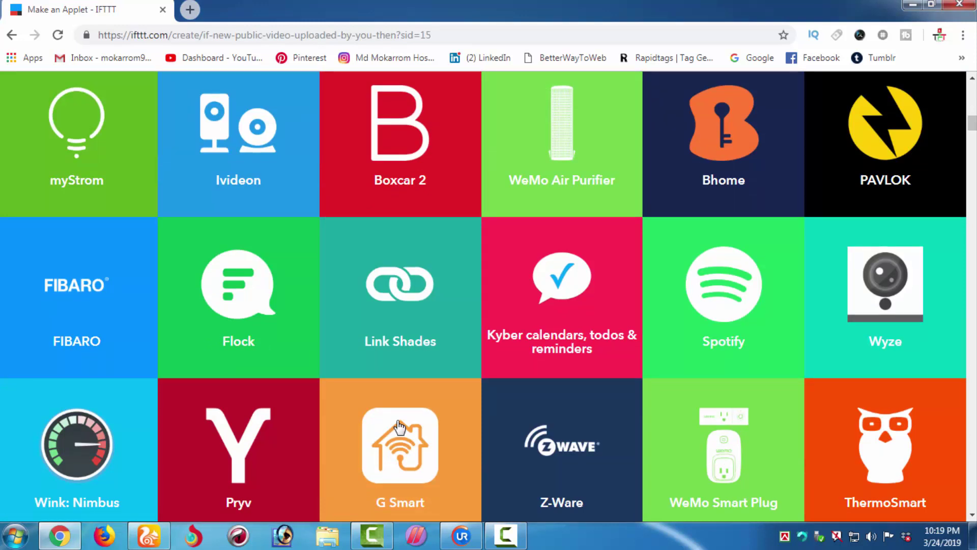
{"action": "left_click", "coordinate": [244, 312]}
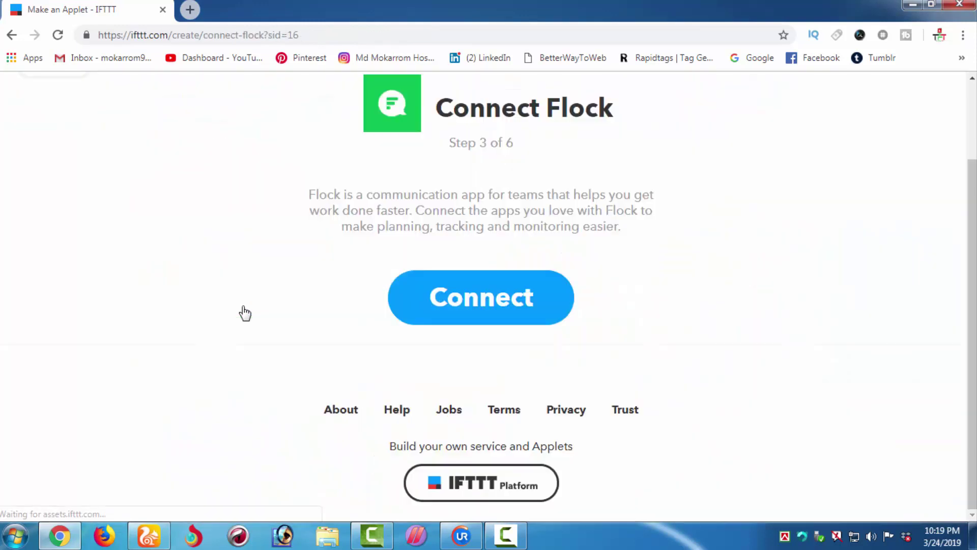
{"action": "left_click", "coordinate": [462, 306]}
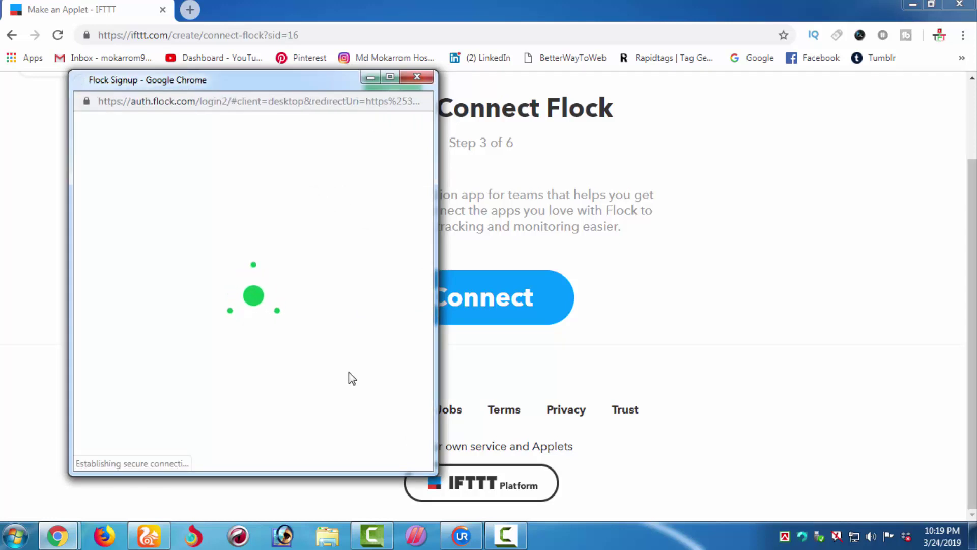
- Enter the account's e-mail address in the Flock signup and sign in with the matching Google account
{"action": "scroll", "coordinate": [350, 372], "scroll_direction": "down", "scroll_amount": 3}
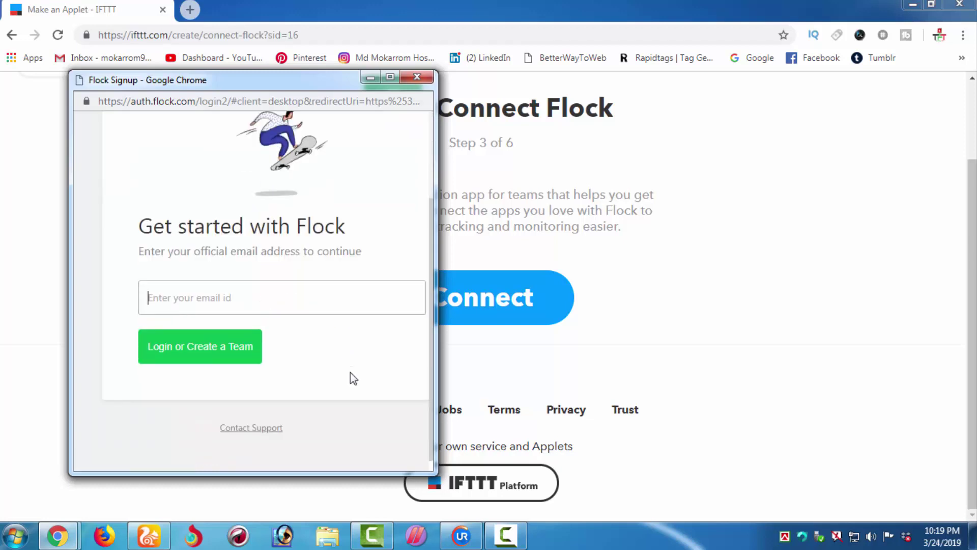
{"action": "left_click", "coordinate": [220, 344]}
{"action": "type", "text": "mo"}
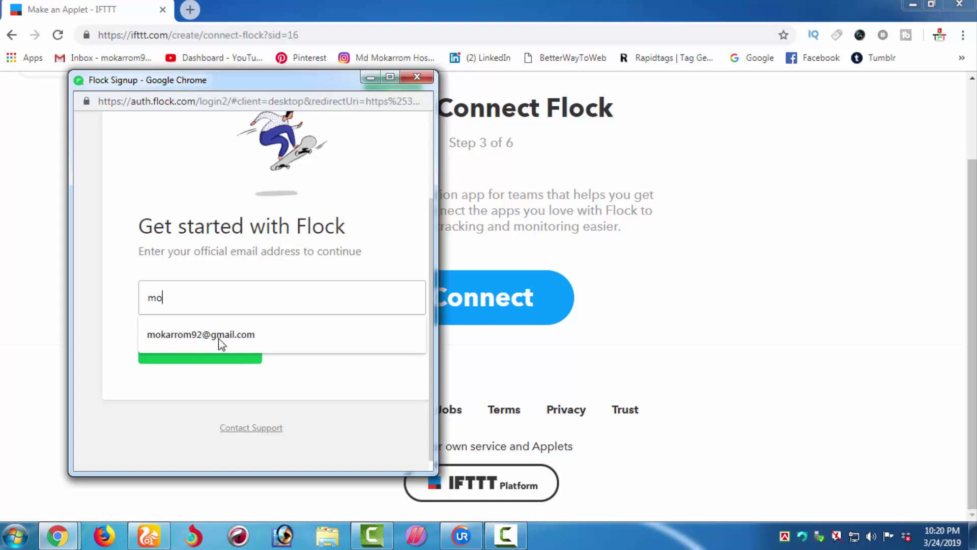
{"action": "left_click", "coordinate": [221, 344]}
{"action": "left_click", "coordinate": [223, 358]}
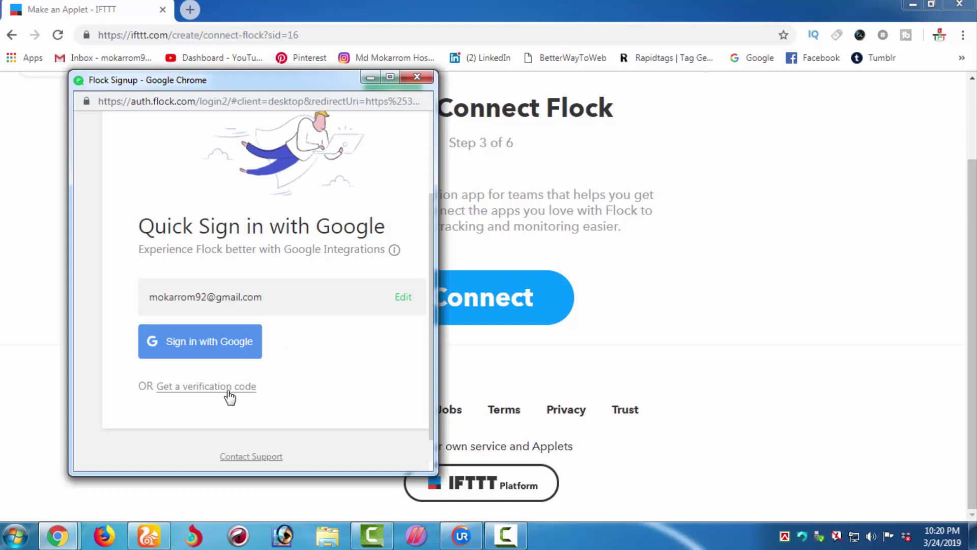
{"action": "left_click", "coordinate": [223, 349]}
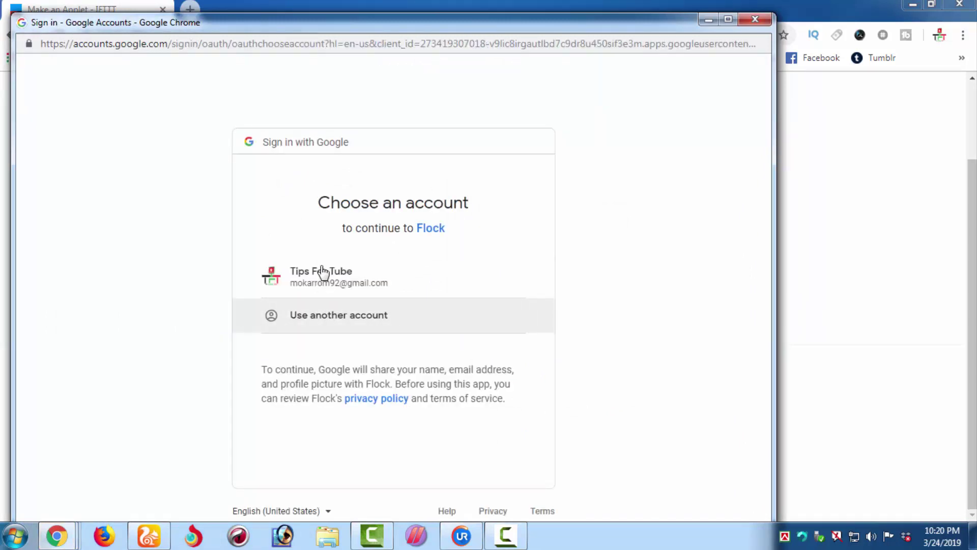
{"action": "left_click", "coordinate": [324, 271]}
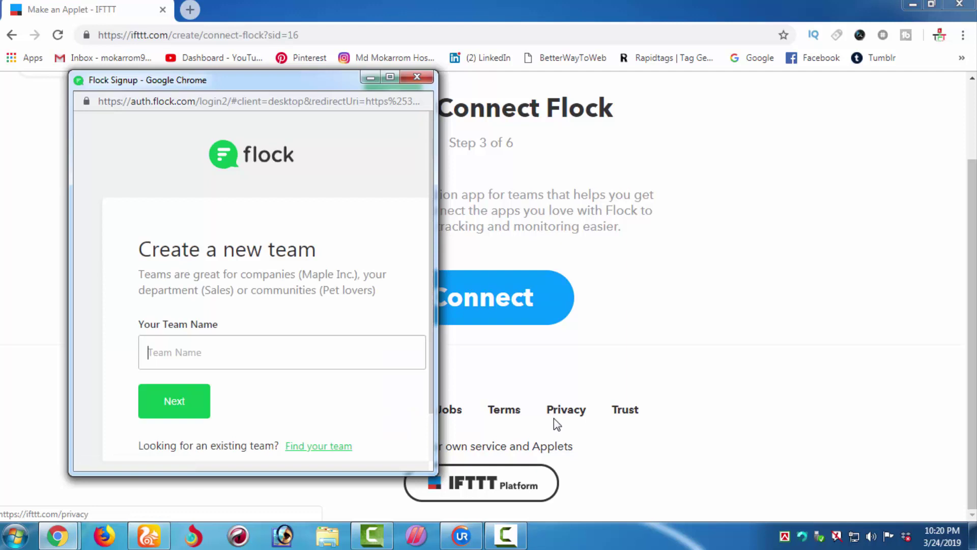
- Create a Flock team named "tips for tube", agreeing to the terms and skipping the co-worker invitations and first discussion setup
{"action": "type", "text": "tips for tube"}
{"action": "left_click", "coordinate": [173, 402]}
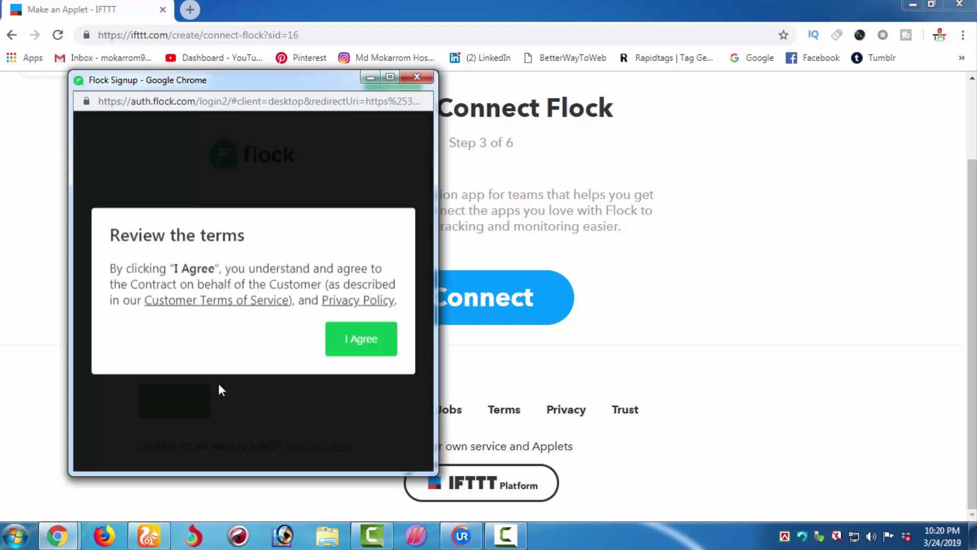
{"action": "left_click", "coordinate": [358, 342]}
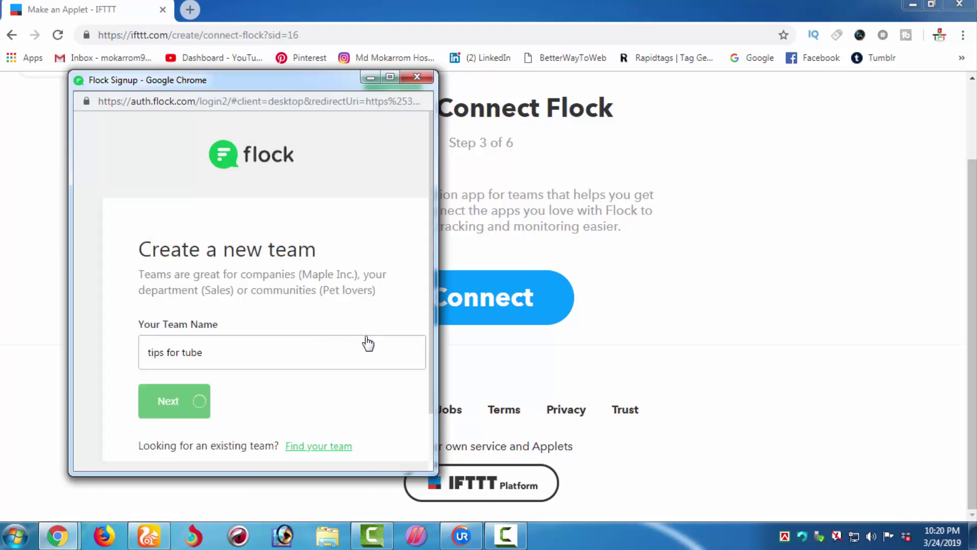
{"action": "scroll", "coordinate": [340, 380], "scroll_direction": "down", "scroll_amount": 3}
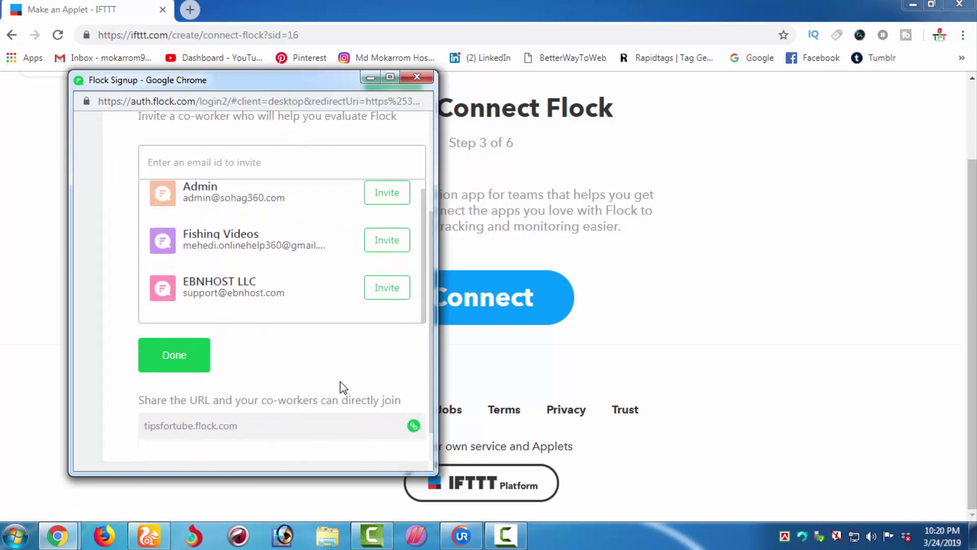
{"action": "scroll", "coordinate": [340, 381], "scroll_direction": "down", "scroll_amount": 1}
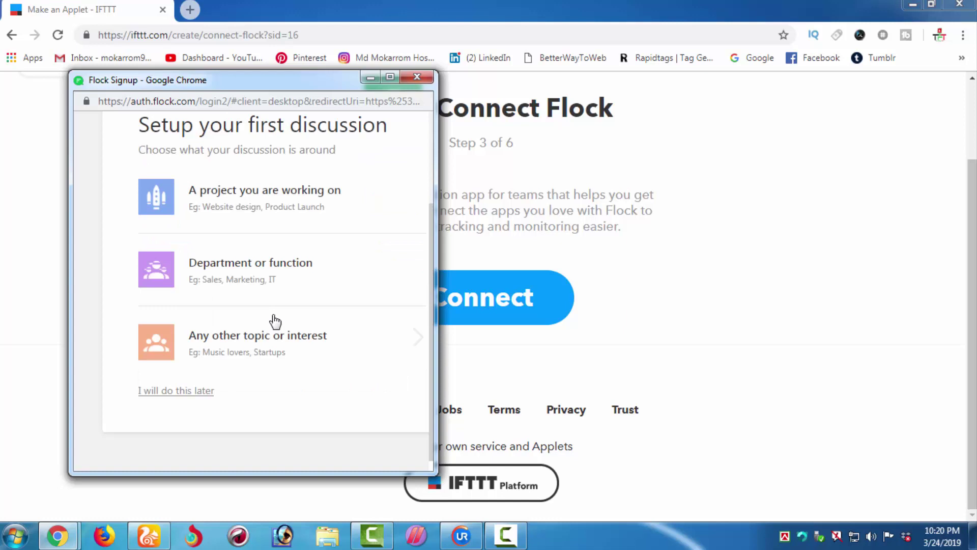
{"action": "left_click", "coordinate": [179, 391]}
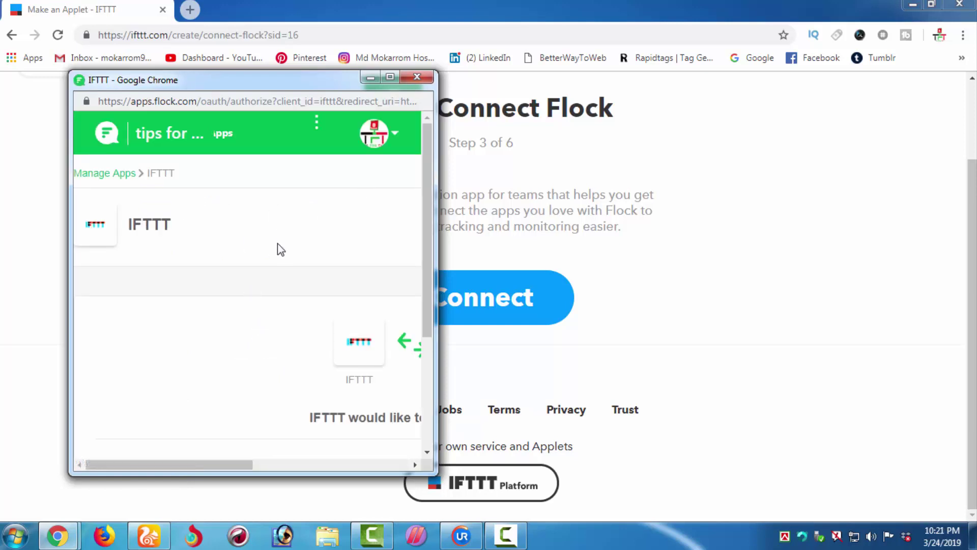
- Authorize IFTTT to access Flock and choose "Post to group" as the applet's action
{"action": "scroll", "coordinate": [304, 349], "scroll_direction": "down", "scroll_amount": 3}
{"action": "left_click", "coordinate": [189, 429]}
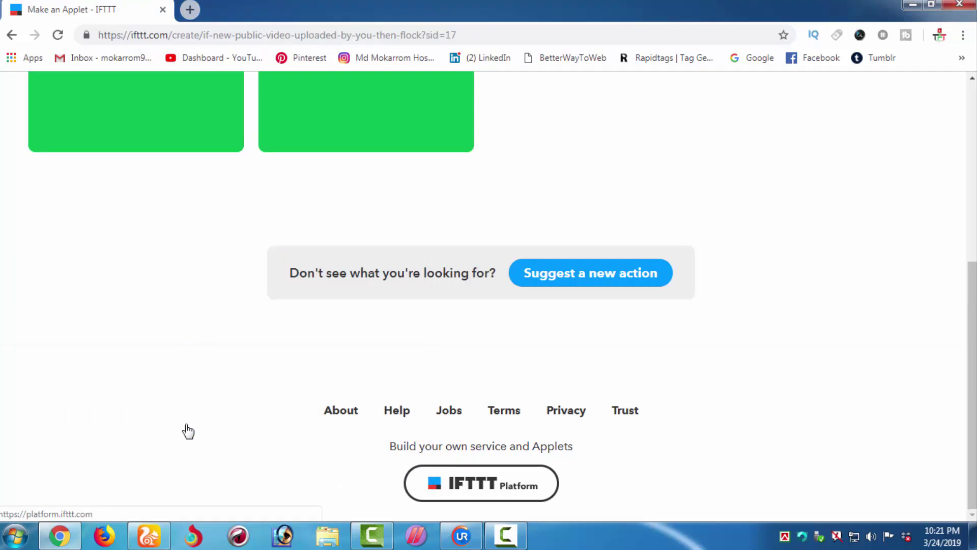
{"action": "scroll", "coordinate": [188, 431], "scroll_direction": "up", "scroll_amount": 4}
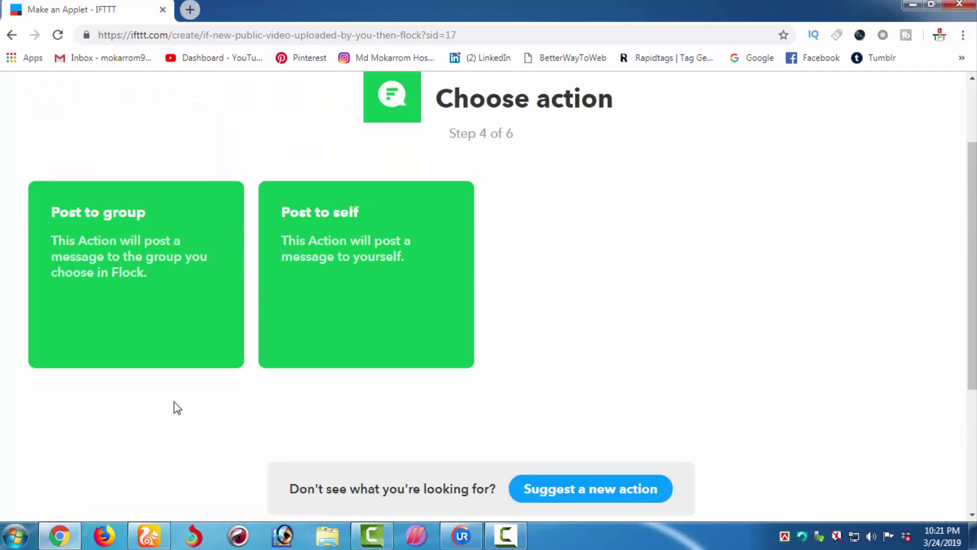
{"action": "left_click", "coordinate": [166, 316]}
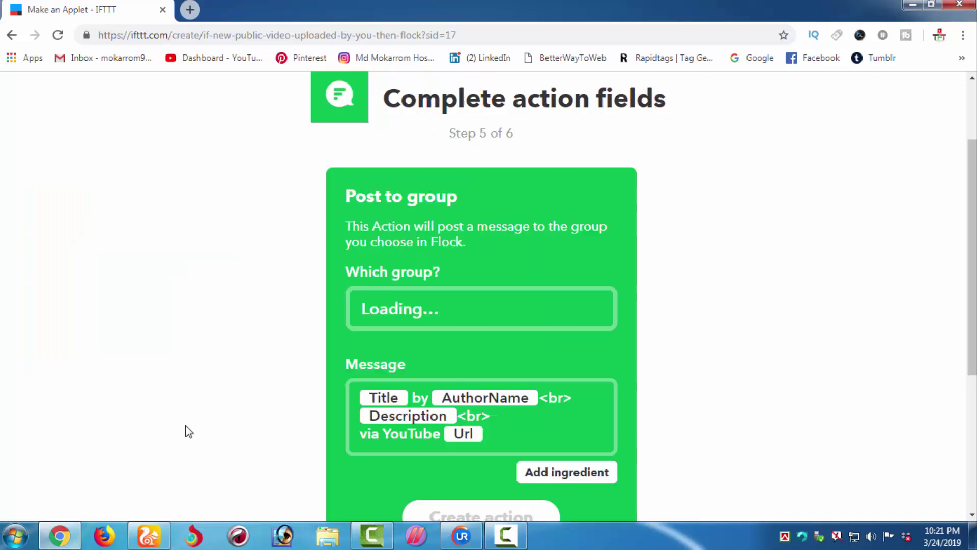
- Review the action fields and create the action with the Announcements group and the default message ingredients
{"action": "scroll", "coordinate": [218, 430], "scroll_direction": "down", "scroll_amount": 5}
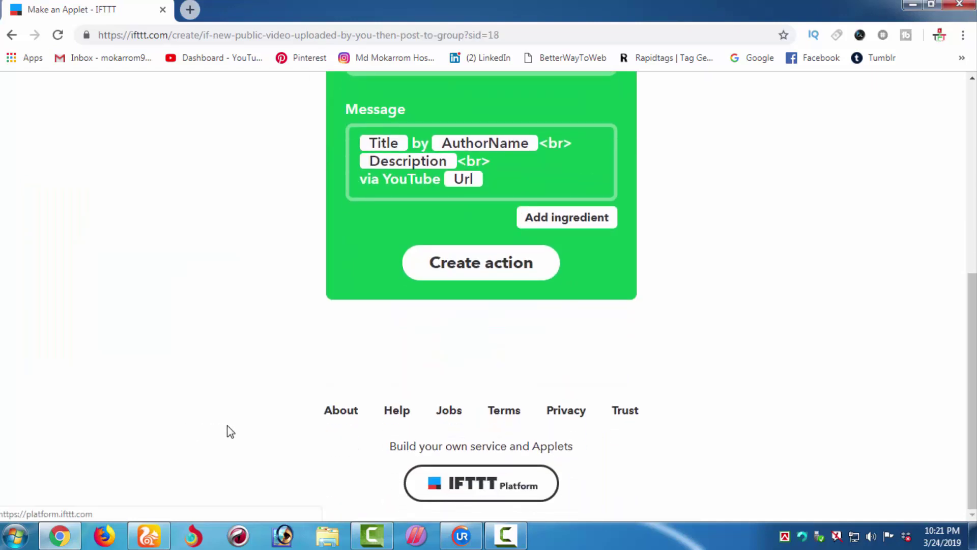
{"action": "scroll", "coordinate": [230, 432], "scroll_direction": "up", "scroll_amount": 4}
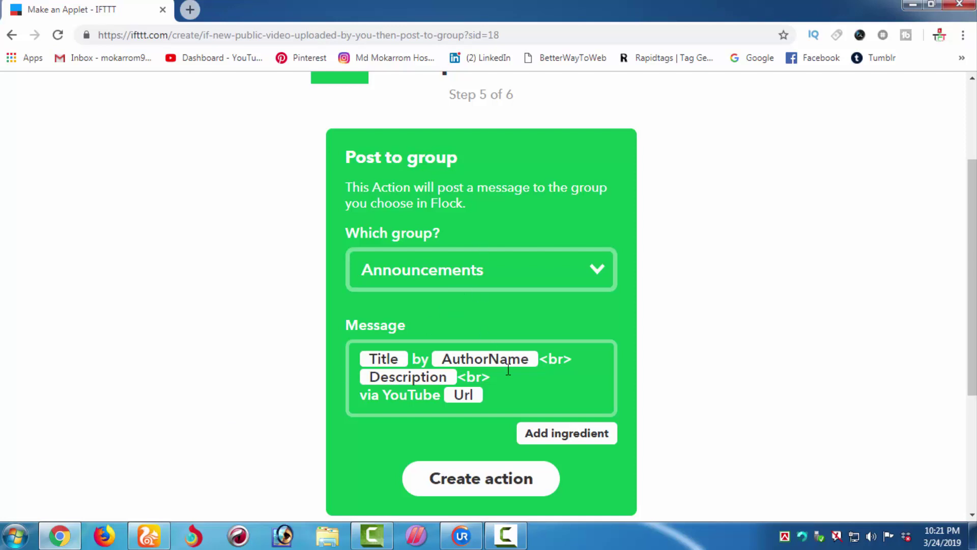
{"action": "scroll", "coordinate": [508, 370], "scroll_direction": "down", "scroll_amount": 1}
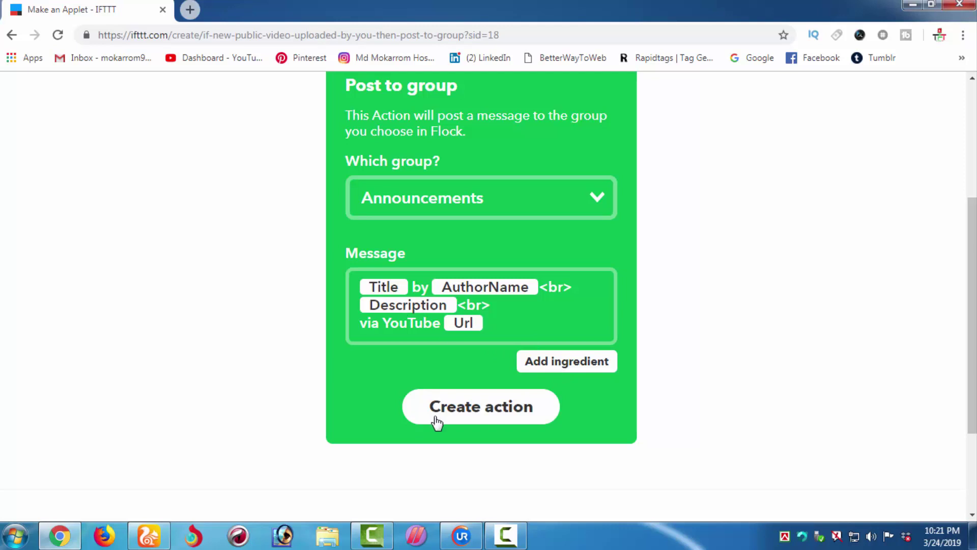
{"action": "left_click", "coordinate": [461, 410]}
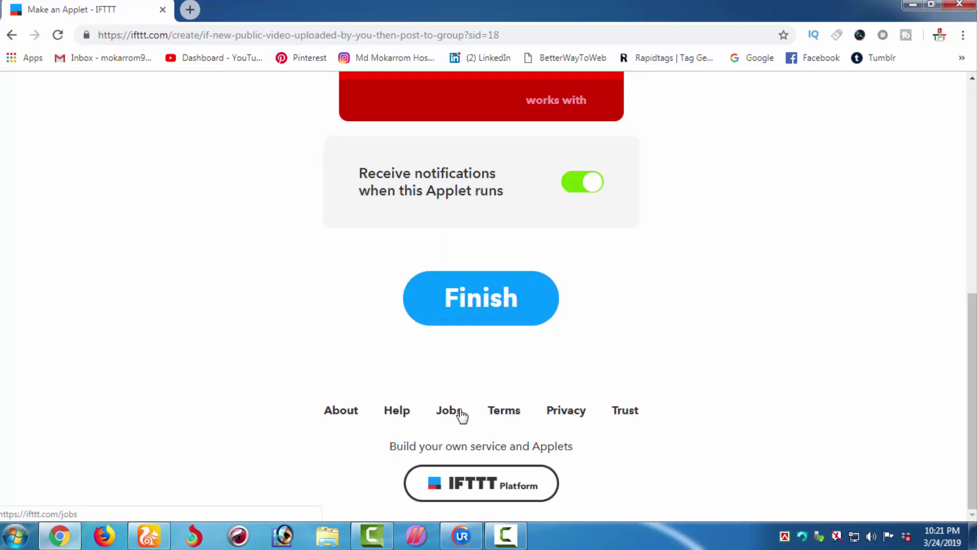
- Finish the applet with run notifications enabled and look over its page
{"action": "scroll", "coordinate": [454, 405], "scroll_direction": "up", "scroll_amount": 3}
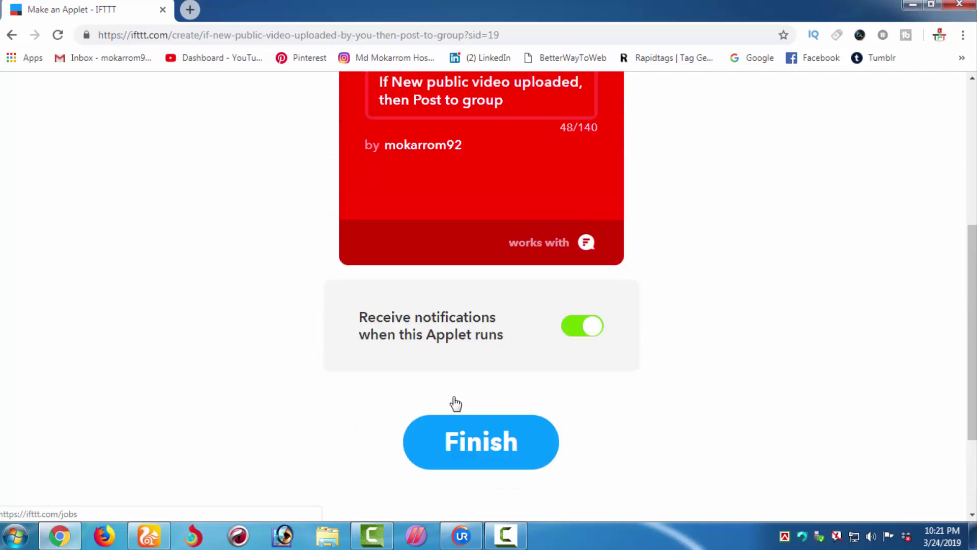
{"action": "left_click", "coordinate": [486, 455]}
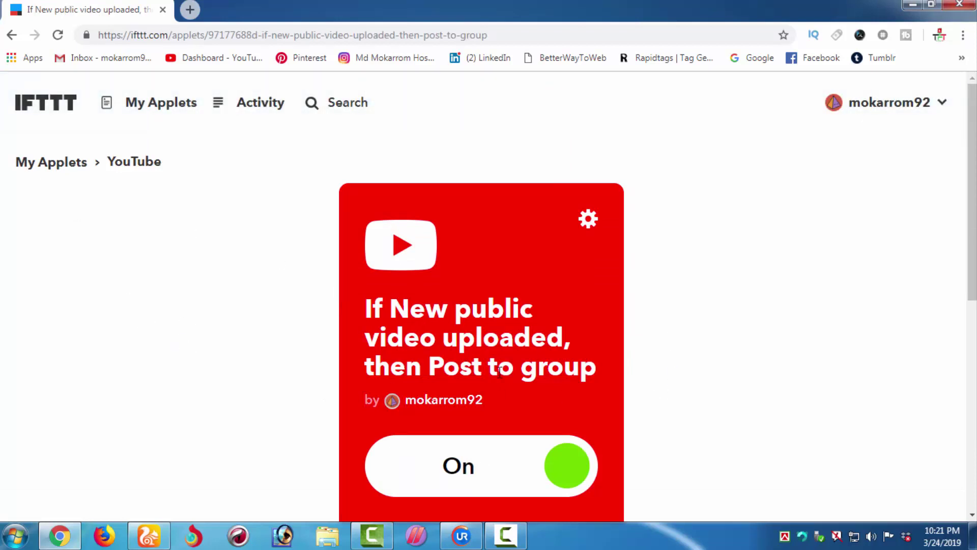
{"action": "scroll", "coordinate": [583, 395], "scroll_direction": "down", "scroll_amount": 6}
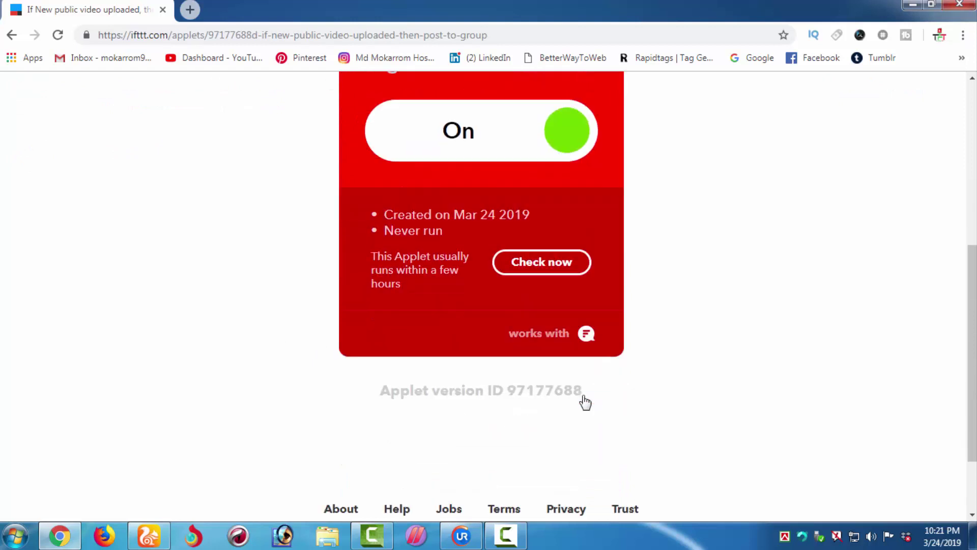
{"action": "scroll", "coordinate": [585, 402], "scroll_direction": "up", "scroll_amount": 7}
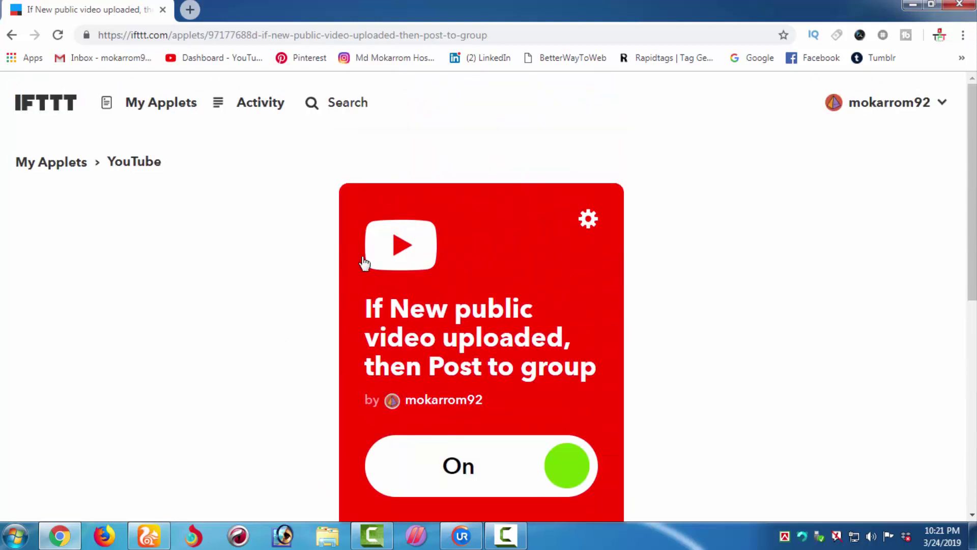
- Look over the list of own applets and the page of the "Submit a new link" applet
{"action": "left_click", "coordinate": [141, 112]}
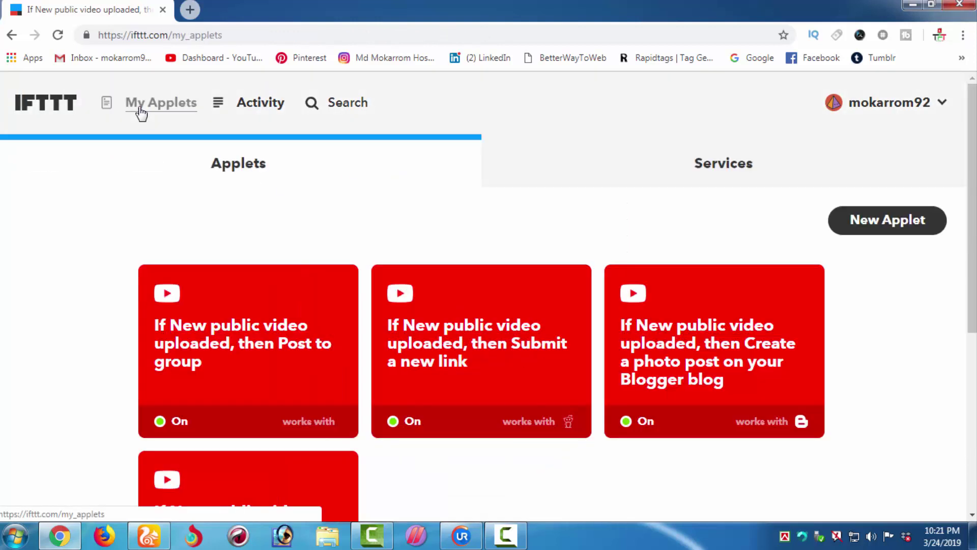
{"action": "scroll", "coordinate": [446, 374], "scroll_direction": "down", "scroll_amount": 3}
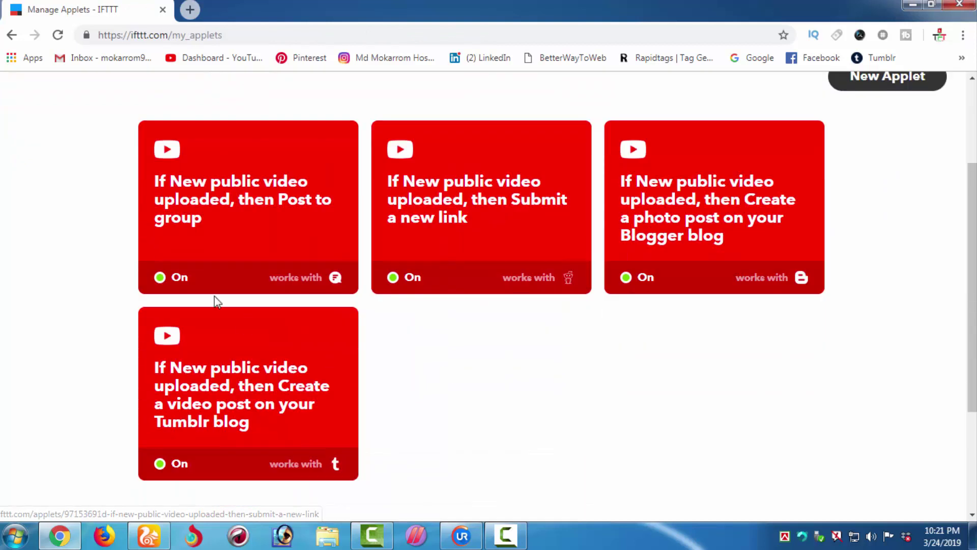
{"action": "scroll", "coordinate": [534, 375], "scroll_direction": "up", "scroll_amount": 3}
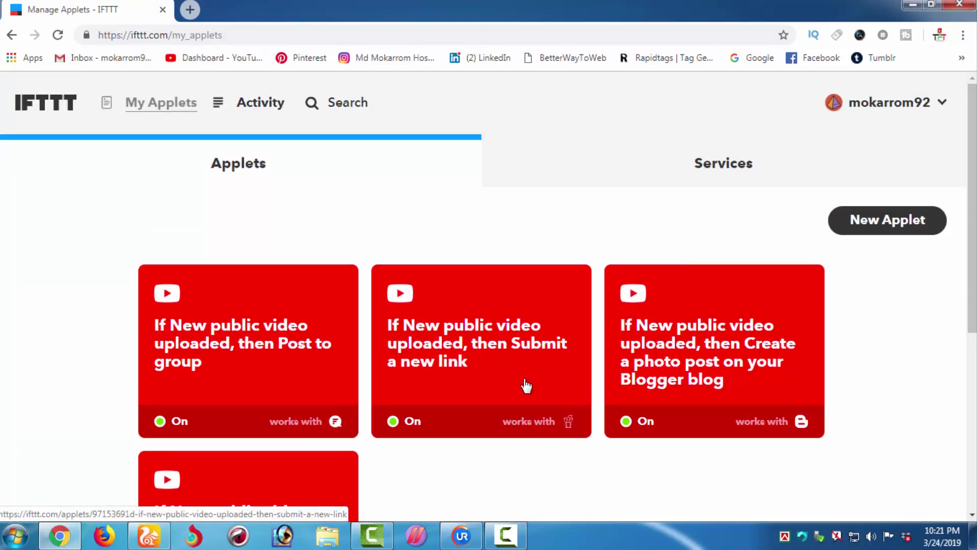
{"action": "left_click", "coordinate": [477, 355]}
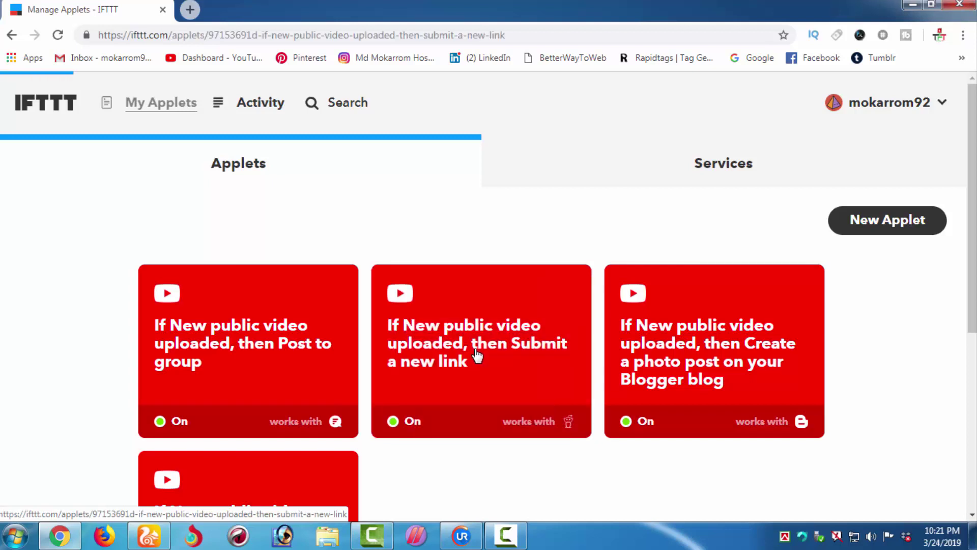
{"action": "scroll", "coordinate": [490, 344], "scroll_direction": "down", "scroll_amount": 5}
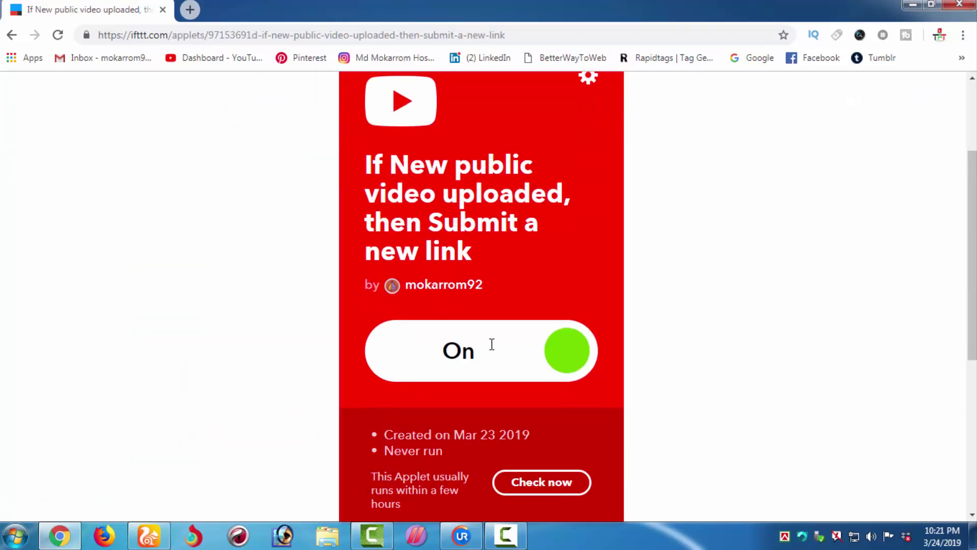
{"action": "scroll", "coordinate": [157, 214], "scroll_direction": "up", "scroll_amount": 5}
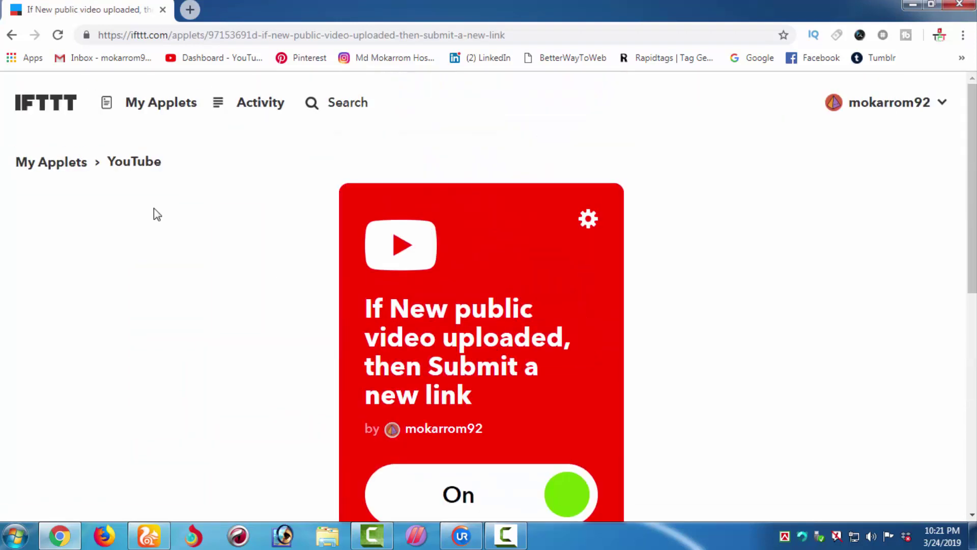
- Start a new applet from the applet list with the YouTube trigger "New public video uploaded by you"
{"action": "left_click", "coordinate": [142, 102]}
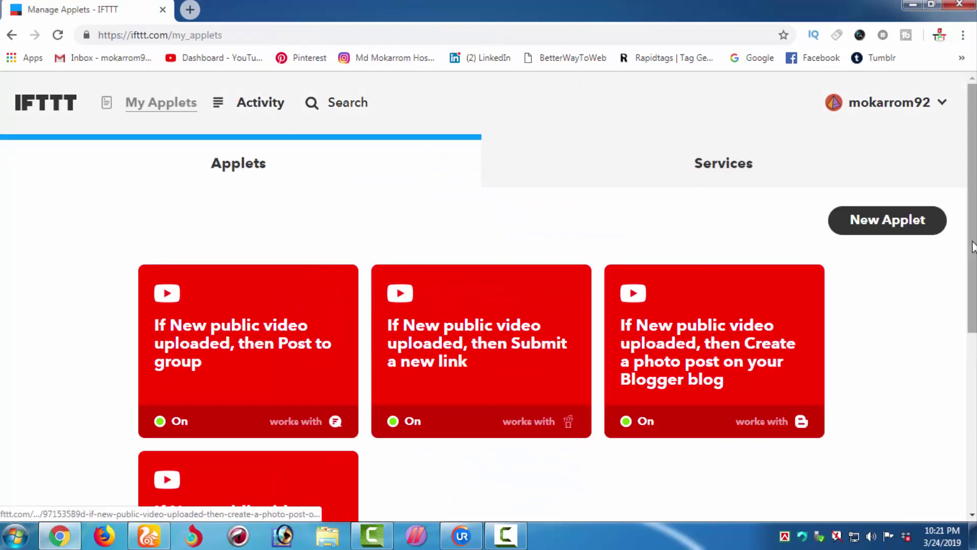
{"action": "left_click", "coordinate": [902, 214]}
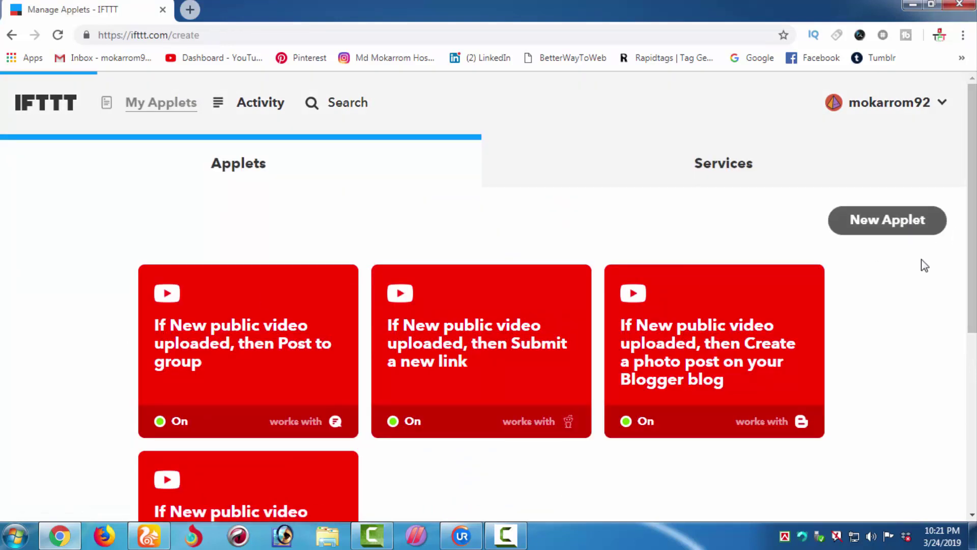
{"action": "scroll", "coordinate": [922, 265], "scroll_direction": "down", "scroll_amount": 2}
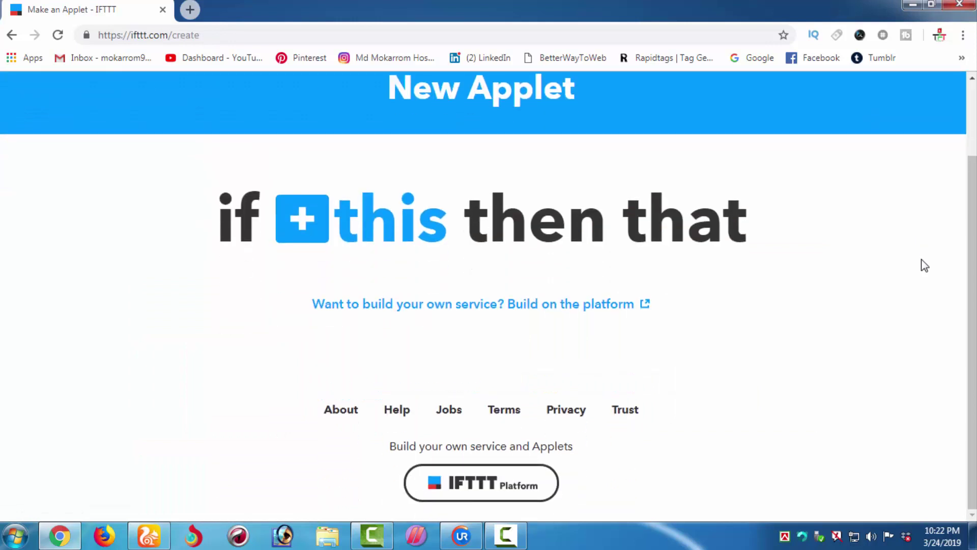
{"action": "left_click", "coordinate": [330, 220]}
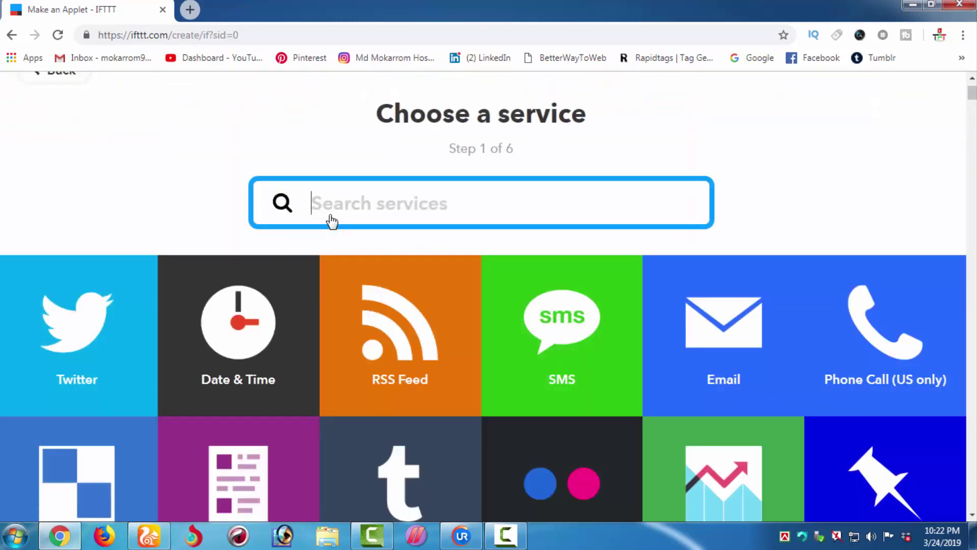
{"action": "scroll", "coordinate": [321, 277], "scroll_direction": "down", "scroll_amount": 7}
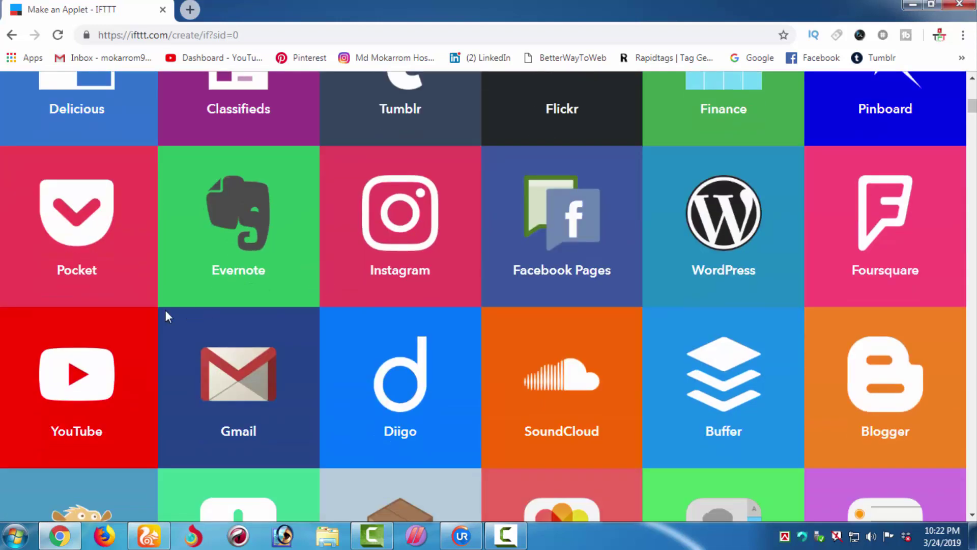
{"action": "left_click", "coordinate": [120, 346]}
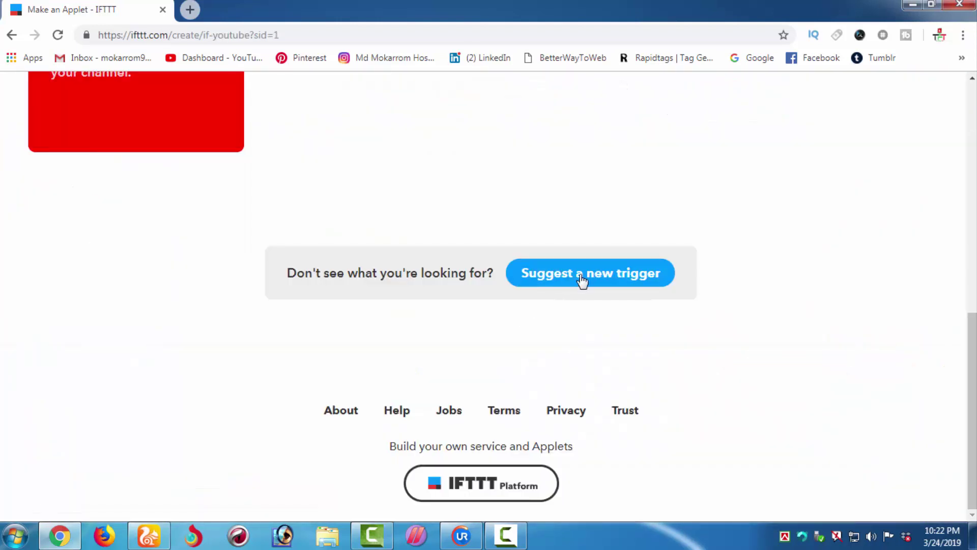
{"action": "scroll", "coordinate": [582, 280], "scroll_direction": "up", "scroll_amount": 7}
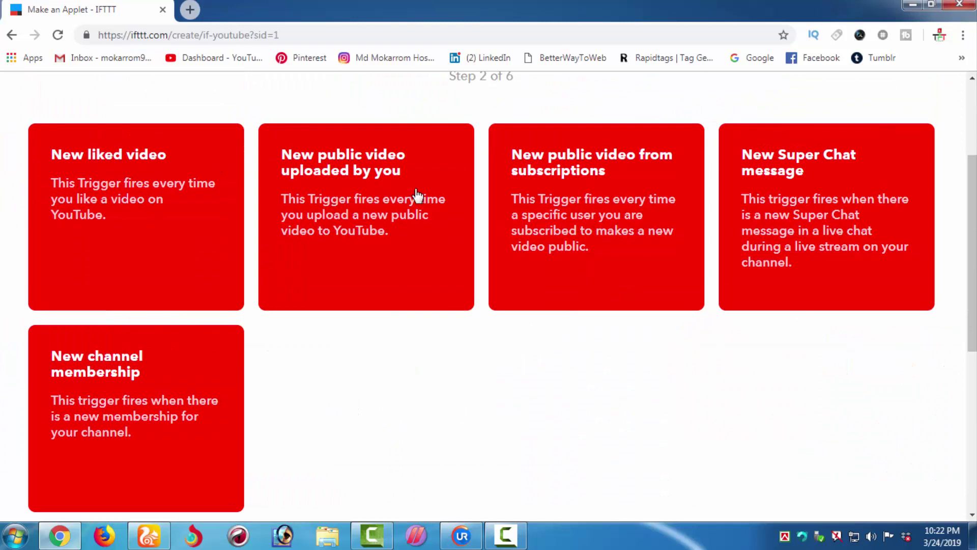
{"action": "left_click", "coordinate": [351, 211]}
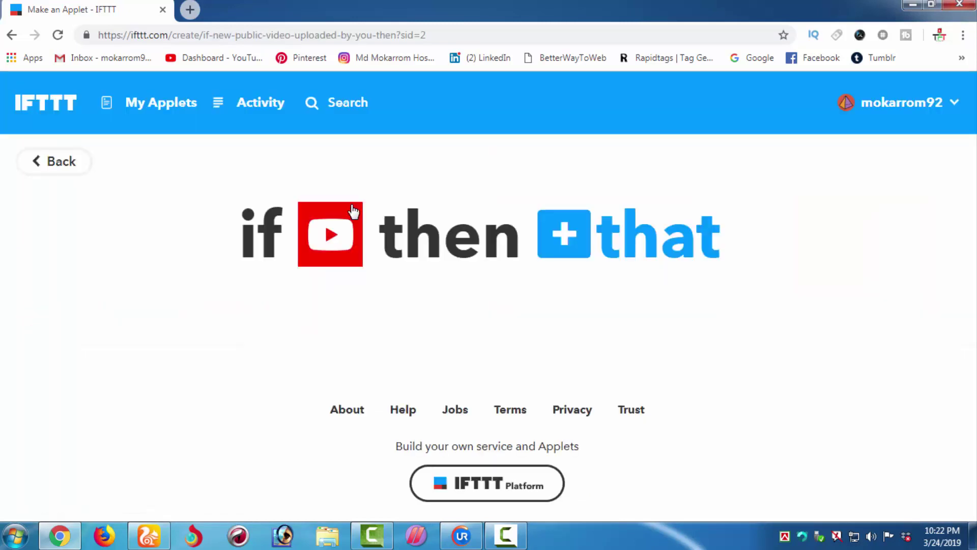
- Open the action service choices for the new applet and browse the available services
{"action": "left_click", "coordinate": [600, 230]}
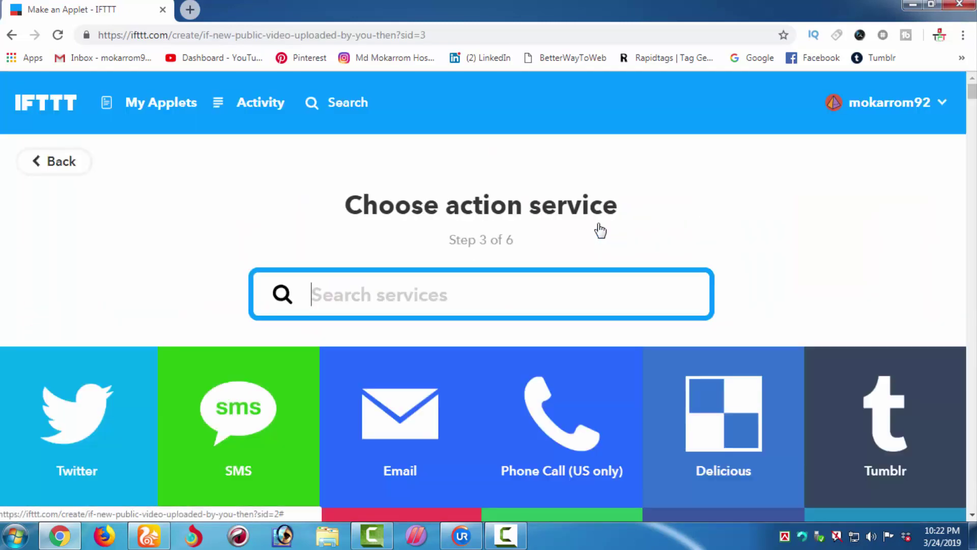
{"action": "scroll", "coordinate": [401, 348], "scroll_direction": "down", "scroll_amount": 4}
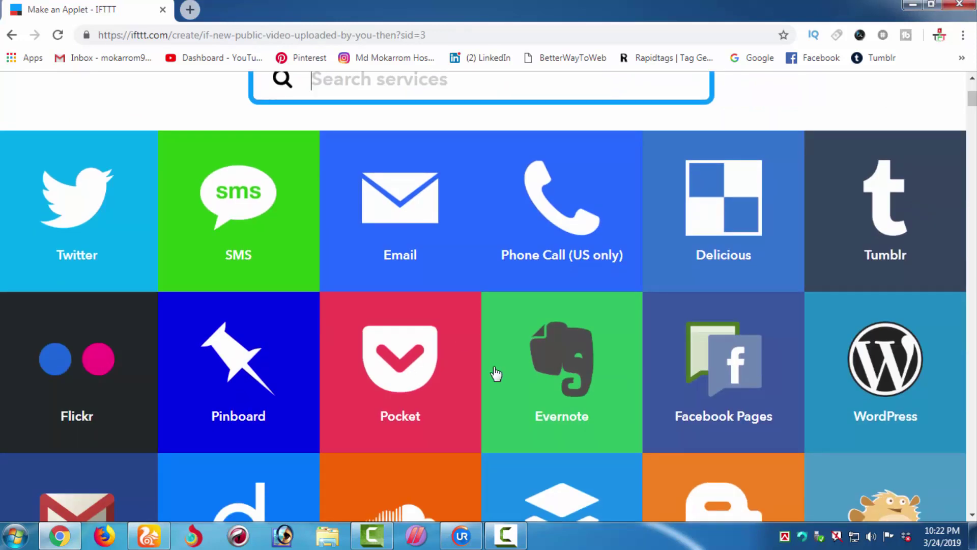
{"action": "scroll", "coordinate": [496, 374], "scroll_direction": "up", "scroll_amount": 4}
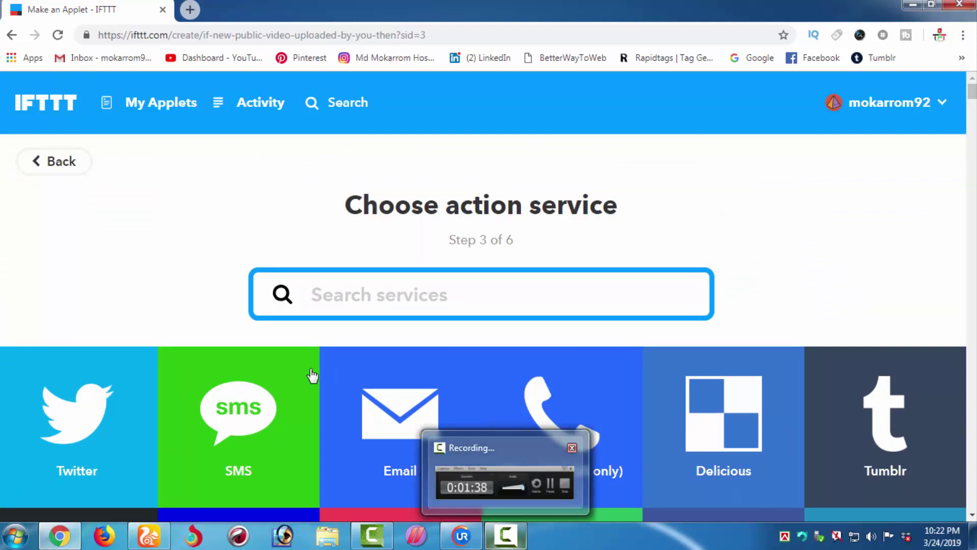
- Open the LinkedIn feed in a new browser tab and look through its posts
{"action": "left_click", "coordinate": [190, 10]}
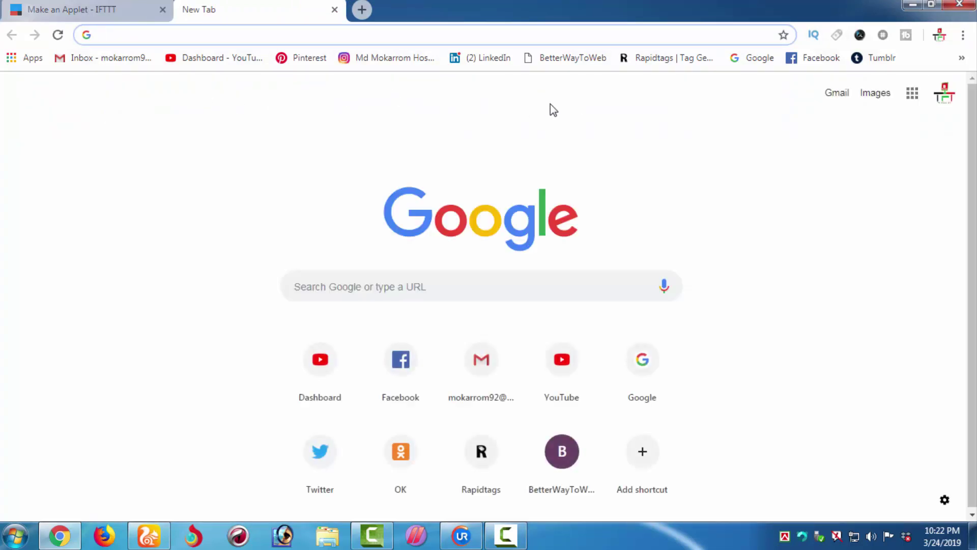
{"action": "left_click", "coordinate": [486, 59]}
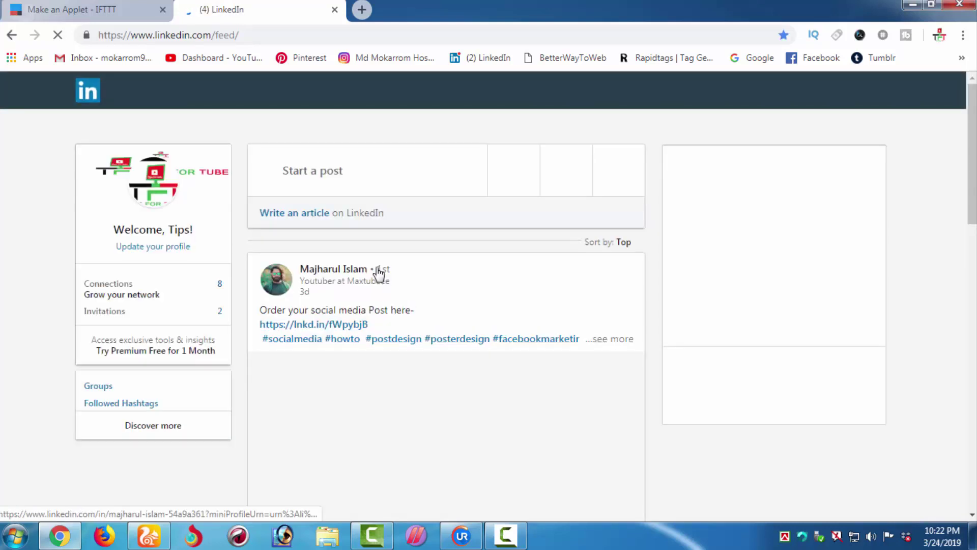
{"action": "scroll", "coordinate": [379, 274], "scroll_direction": "down", "scroll_amount": 10}
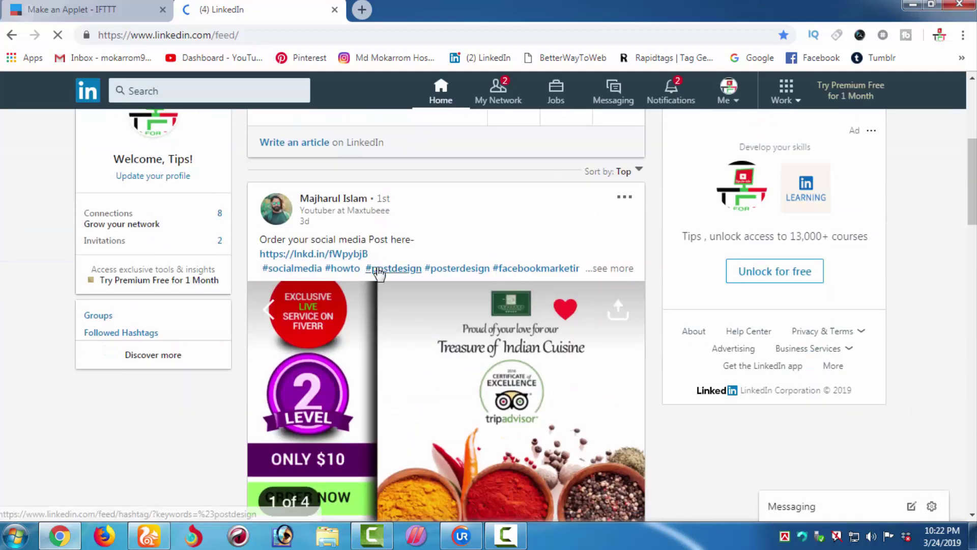
{"action": "scroll", "coordinate": [379, 273], "scroll_direction": "up", "scroll_amount": 10}
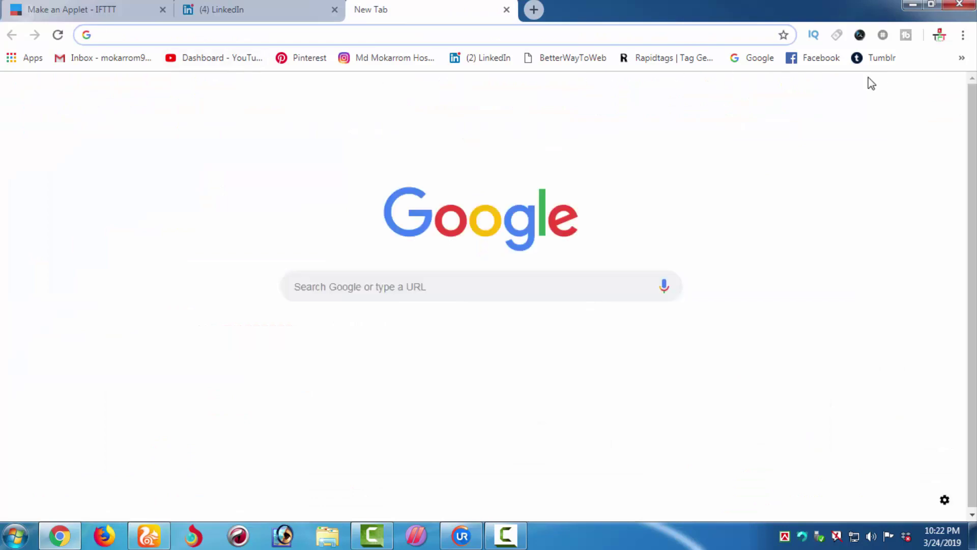
- Open the Tumblr dashboard in another tab and find the posted "How to add branding logo to your YouTube videos 2019" video
{"action": "left_click", "coordinate": [884, 59]}
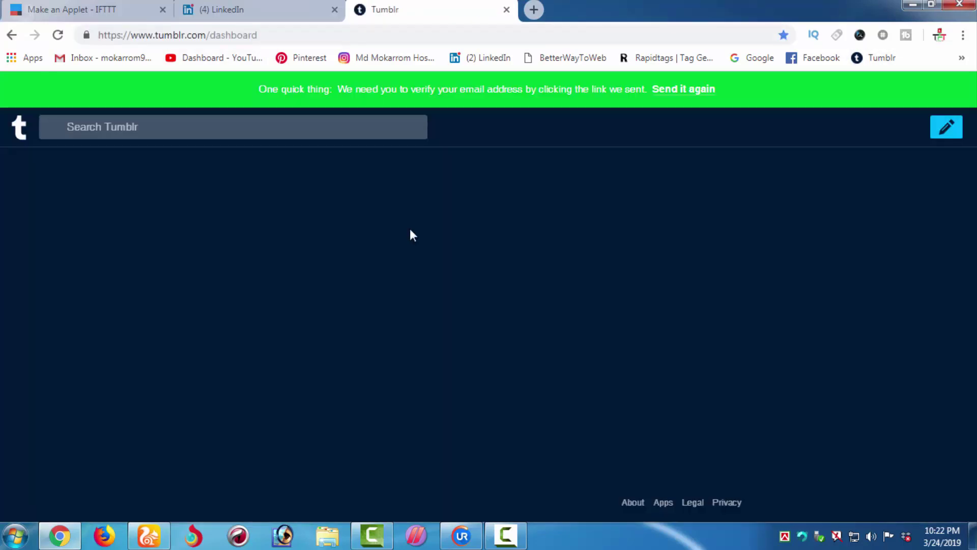
{"action": "scroll", "coordinate": [441, 271], "scroll_direction": "down", "scroll_amount": 15}
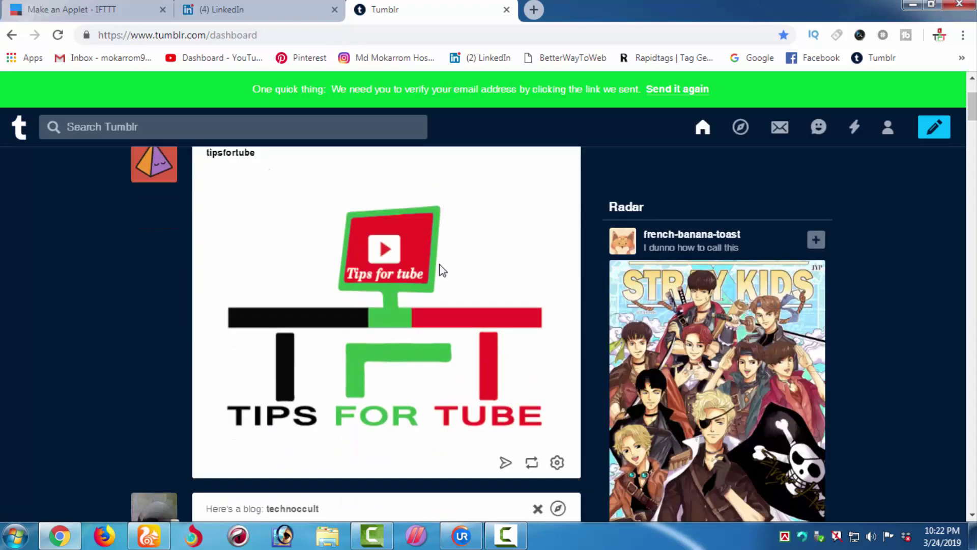
{"action": "scroll", "coordinate": [439, 263], "scroll_direction": "down", "scroll_amount": 15}
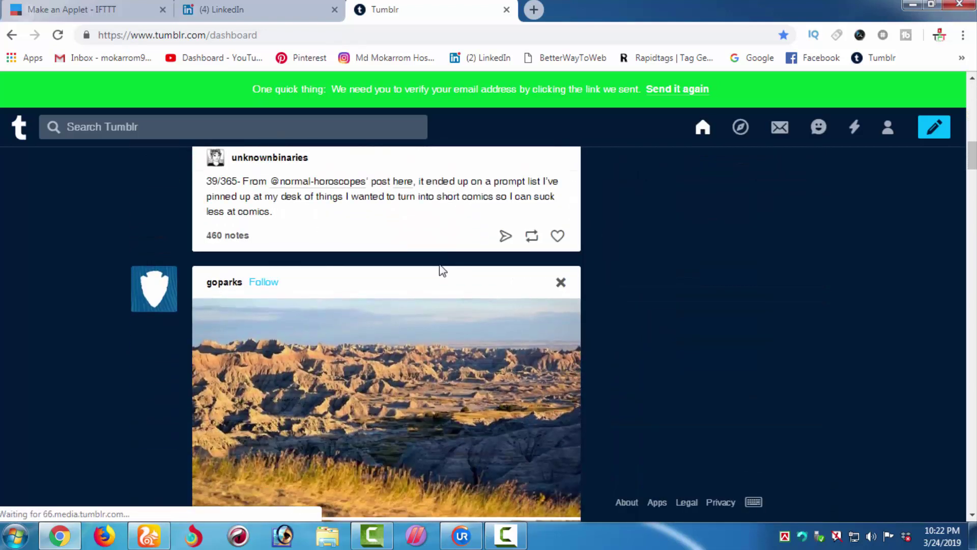
{"action": "scroll", "coordinate": [442, 272], "scroll_direction": "down", "scroll_amount": 3}
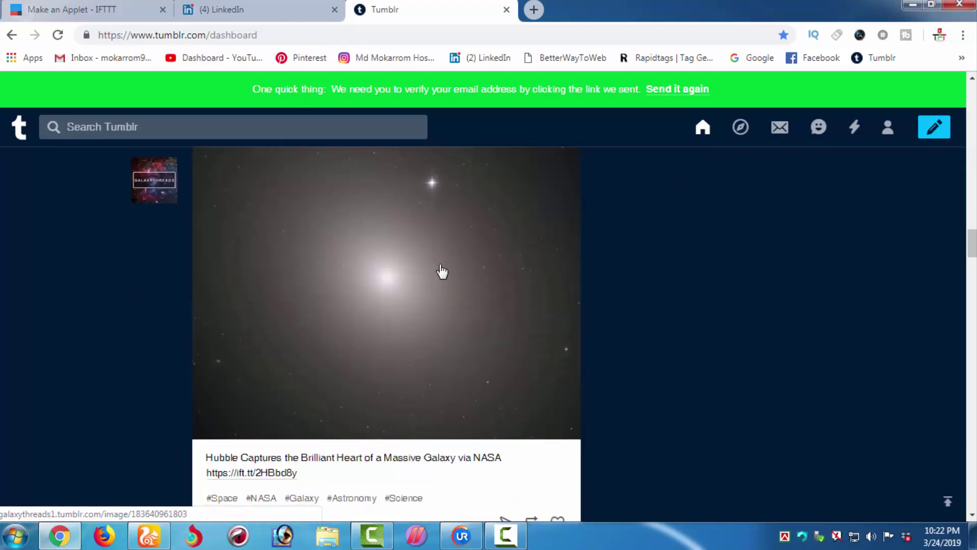
{"action": "scroll", "coordinate": [441, 271], "scroll_direction": "up", "scroll_amount": 3}
{"action": "scroll", "coordinate": [442, 271], "scroll_direction": "up", "scroll_amount": 1}
{"action": "scroll", "coordinate": [442, 272], "scroll_direction": "down", "scroll_amount": 5}
{"action": "scroll", "coordinate": [442, 272], "scroll_direction": "down", "scroll_amount": 15}
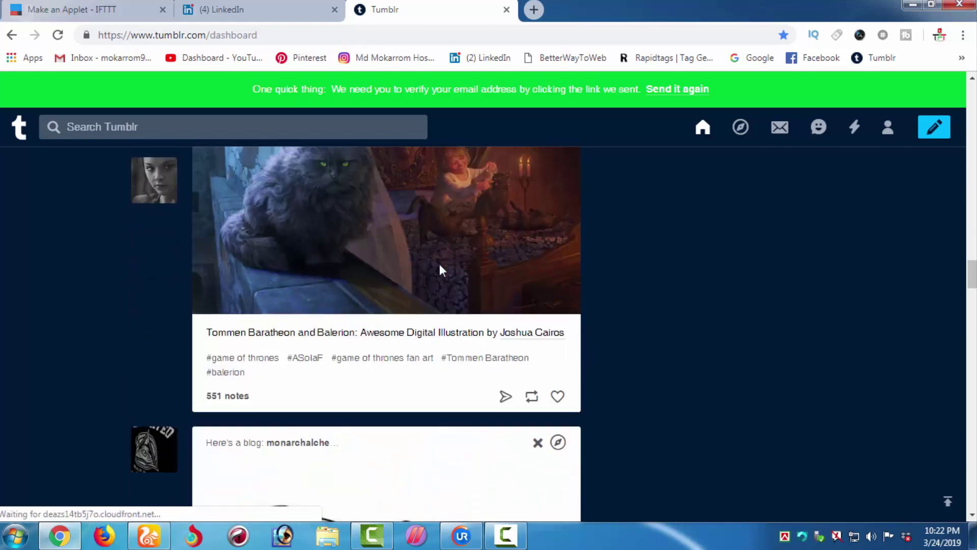
{"action": "scroll", "coordinate": [441, 269], "scroll_direction": "down", "scroll_amount": 7}
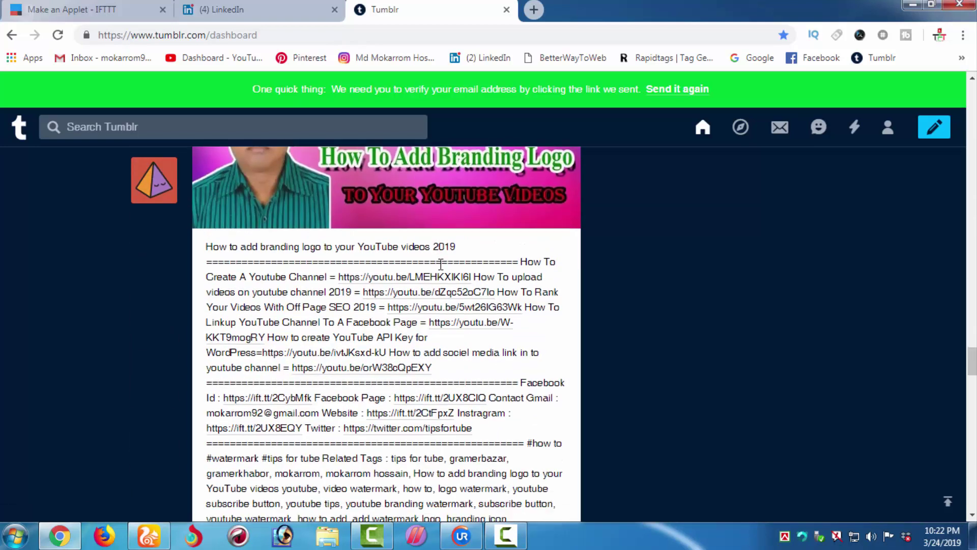
{"action": "scroll", "coordinate": [328, 311], "scroll_direction": "up", "scroll_amount": 3}
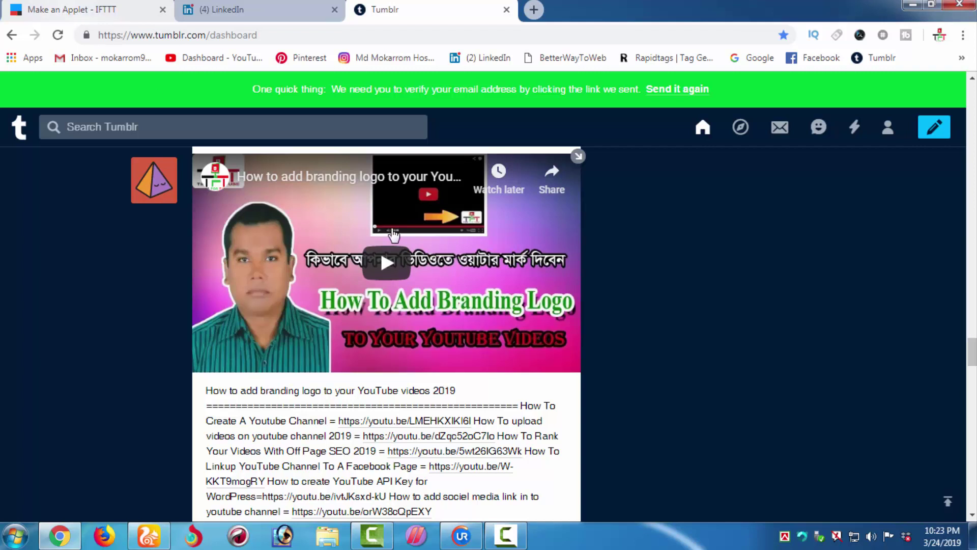
- Switch back to the IFTTT applet being created and place the cursor in the action service search
{"action": "left_click", "coordinate": [83, 4]}
{"action": "left_click", "coordinate": [413, 314]}
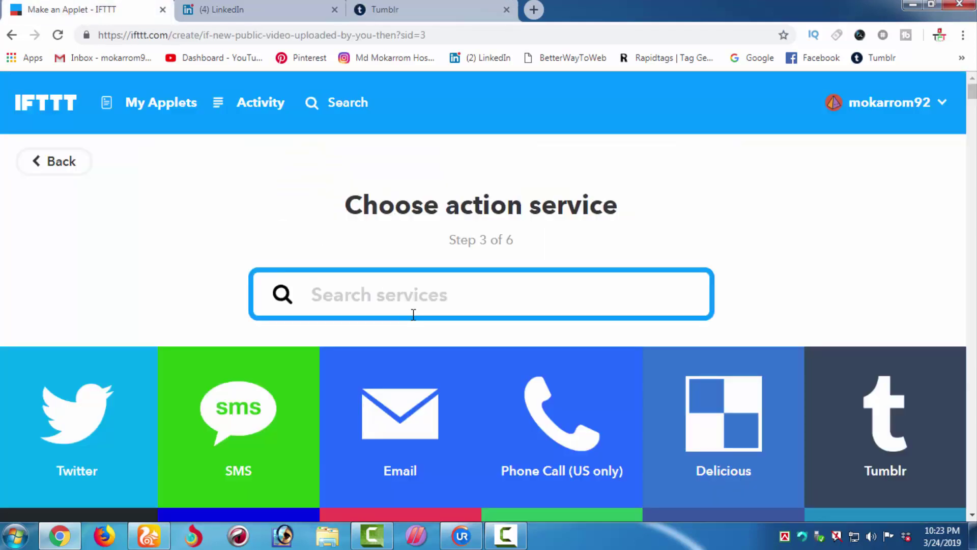